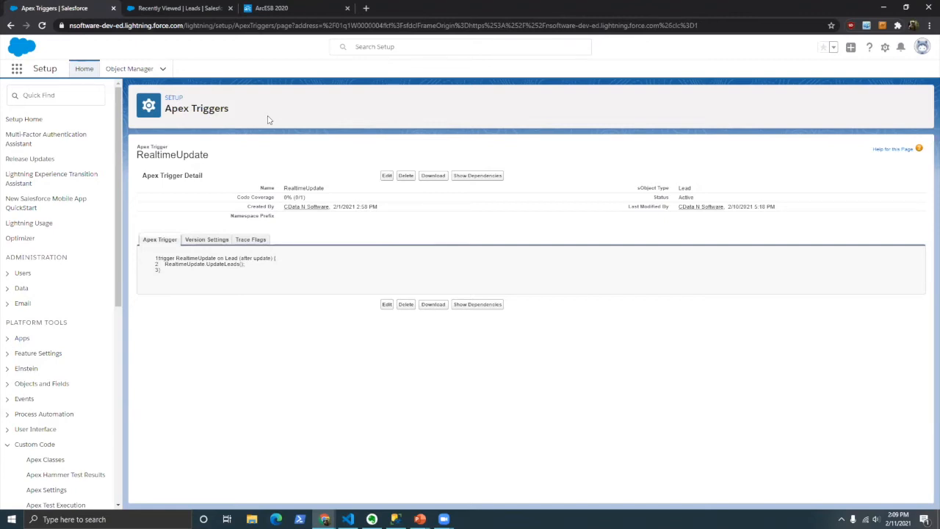
Step: Examine the RealtimeUpdate Apex trigger code, including its UpdateLeads call and the after update condition on Lead
{"action": "left_click_drag", "start_coordinate": [165, 264], "coordinate": [217, 265]}
{"action": "left_click", "coordinate": [252, 274]}
{"action": "left_click_drag", "start_coordinate": [206, 263], "coordinate": [249, 266]}
{"action": "left_click", "coordinate": [246, 268]}
{"action": "left_click_drag", "start_coordinate": [245, 264], "coordinate": [165, 263]}
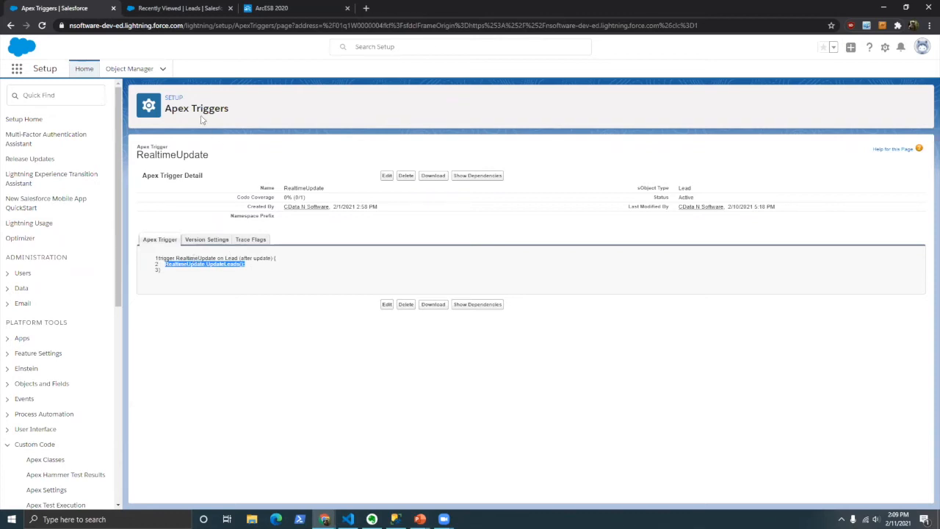
{"action": "left_click", "coordinate": [254, 263]}
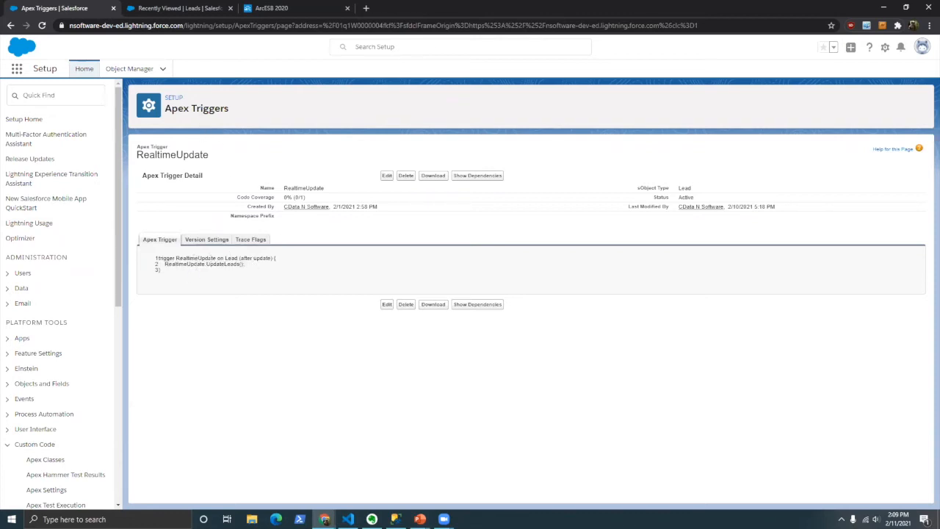
{"action": "double_click", "coordinate": [230, 257]}
{"action": "left_click", "coordinate": [243, 257]}
{"action": "left_click_drag", "start_coordinate": [244, 258], "coordinate": [275, 257]}
{"action": "left_click", "coordinate": [240, 258]}
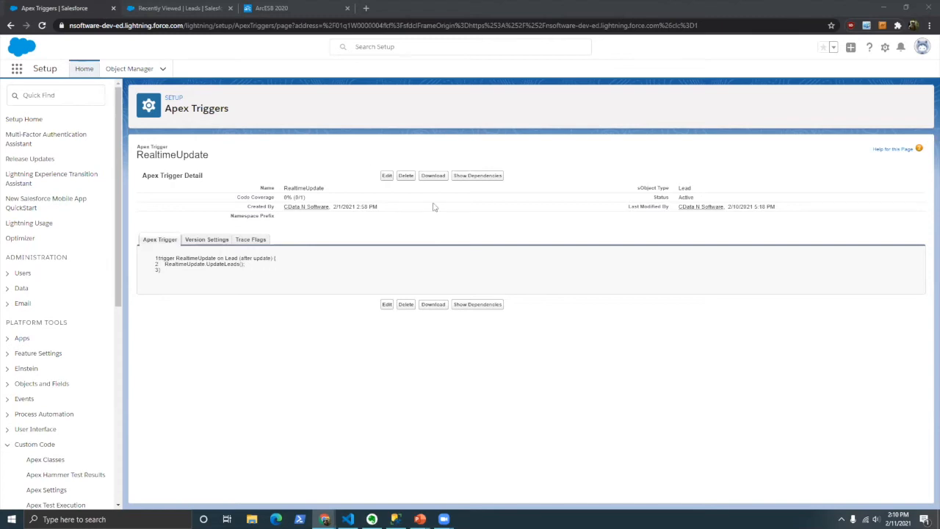
Step: Switch to ArcESB, open the Webhook_Salesforce connector's settings and review its sample JSON request
{"action": "left_click", "coordinate": [305, 10]}
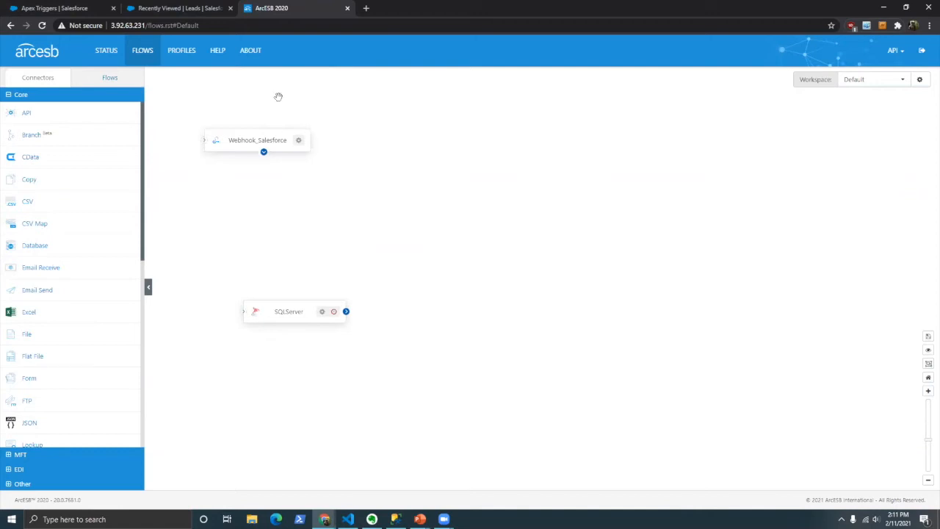
{"action": "left_click", "coordinate": [273, 144]}
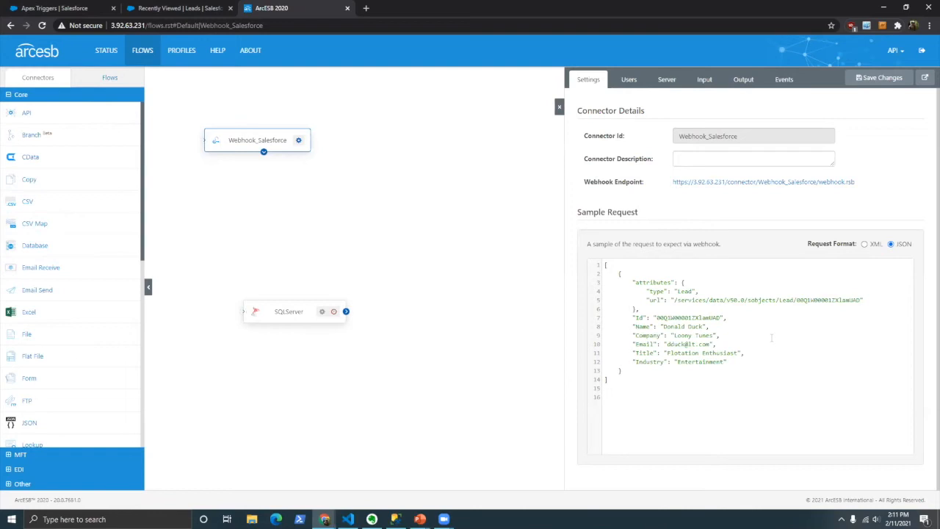
{"action": "left_click_drag", "start_coordinate": [668, 402], "coordinate": [605, 268]}
{"action": "left_click", "coordinate": [687, 395]}
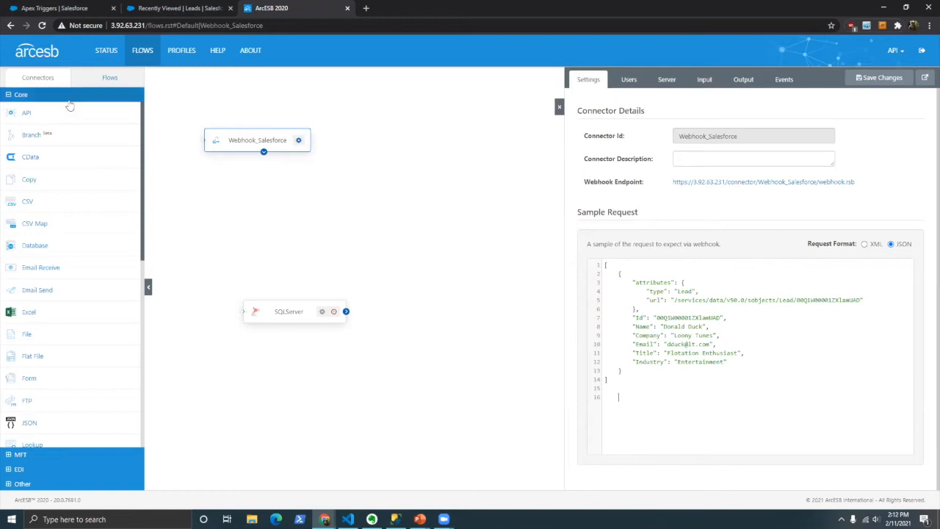
{"action": "scroll", "coordinate": [82, 244], "scroll_direction": "down", "scroll_amount": 6}
{"action": "left_click_drag", "start_coordinate": [101, 367], "coordinate": [264, 236]}
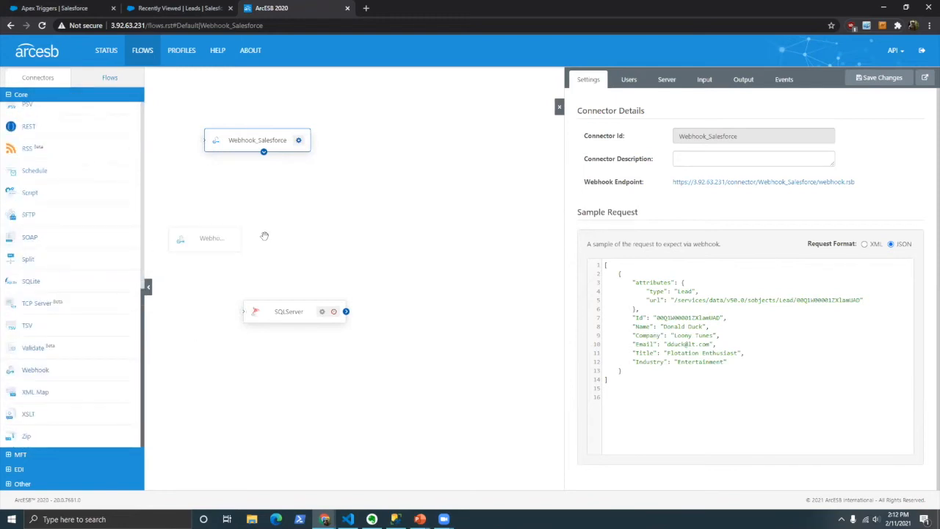
{"action": "mouse_move", "coordinate": [265, 236]}
{"action": "left_mouse_down"}
{"action": "mouse_move", "coordinate": [185, 312]}
{"action": "mouse_move", "coordinate": [81, 381]}
{"action": "mouse_move", "coordinate": [130, 356]}
{"action": "mouse_move", "coordinate": [259, 246]}
{"action": "left_mouse_up"}
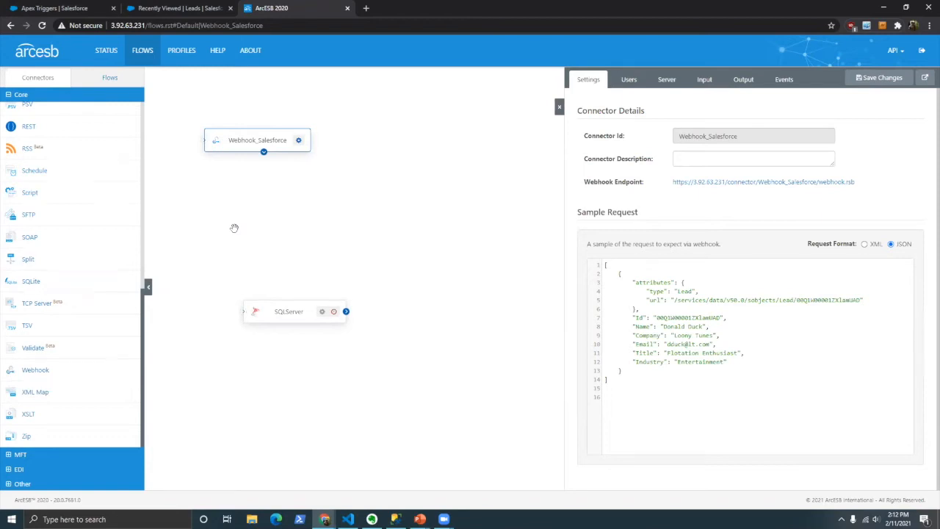
Step: Open the SQLServer connector's settings and browse the Other, EDI and Core connector categories
{"action": "left_click", "coordinate": [292, 316]}
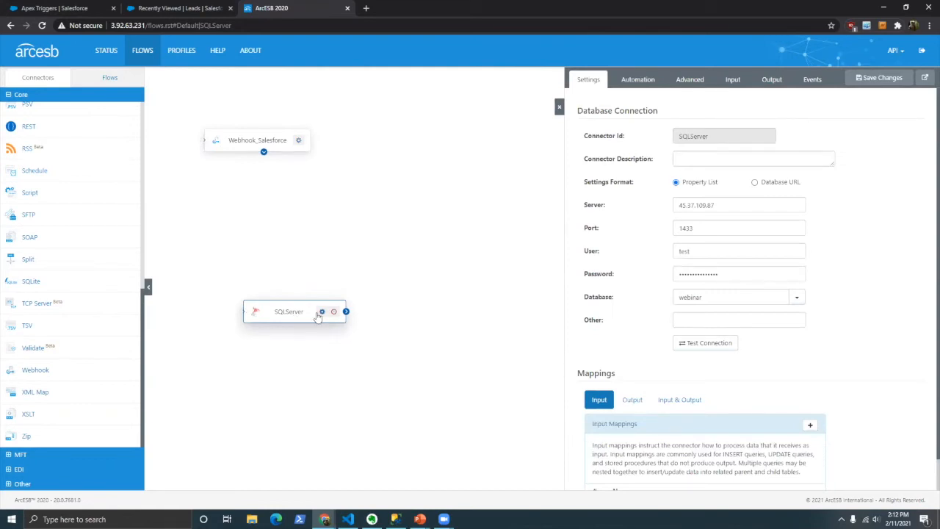
{"action": "left_click", "coordinate": [23, 483]}
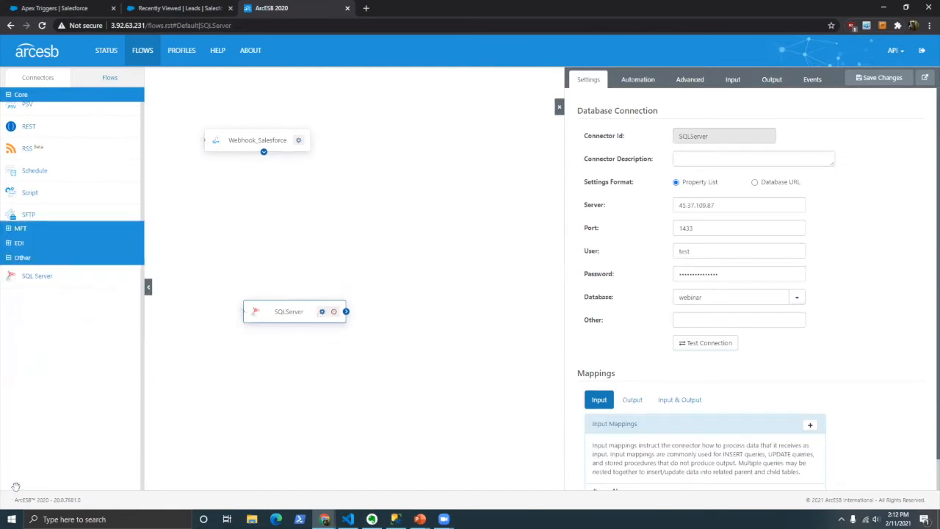
{"action": "left_click_drag", "start_coordinate": [62, 156], "coordinate": [199, 224]}
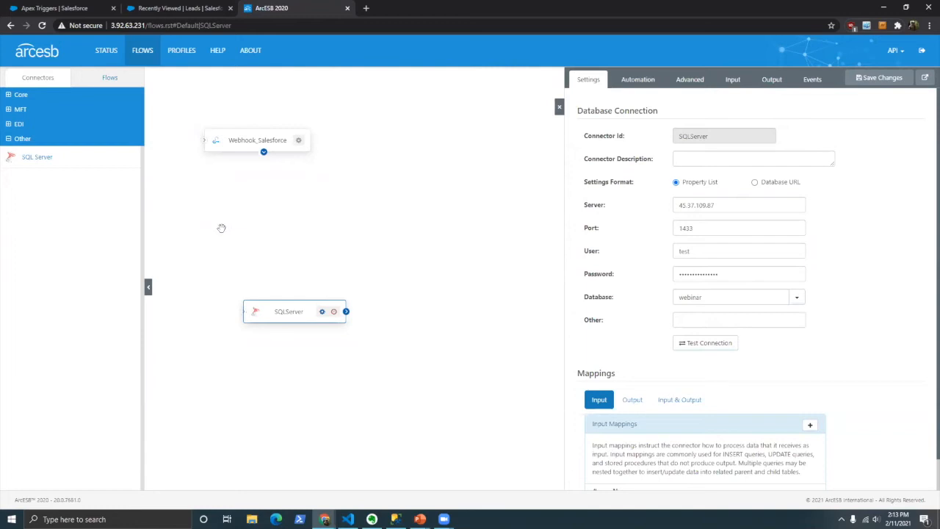
{"action": "left_click", "coordinate": [58, 124]}
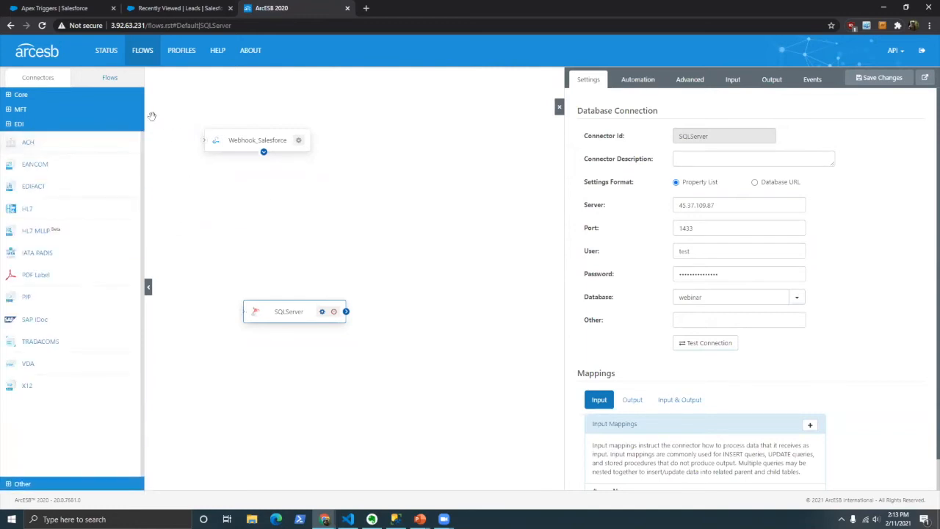
{"action": "left_click", "coordinate": [121, 96]}
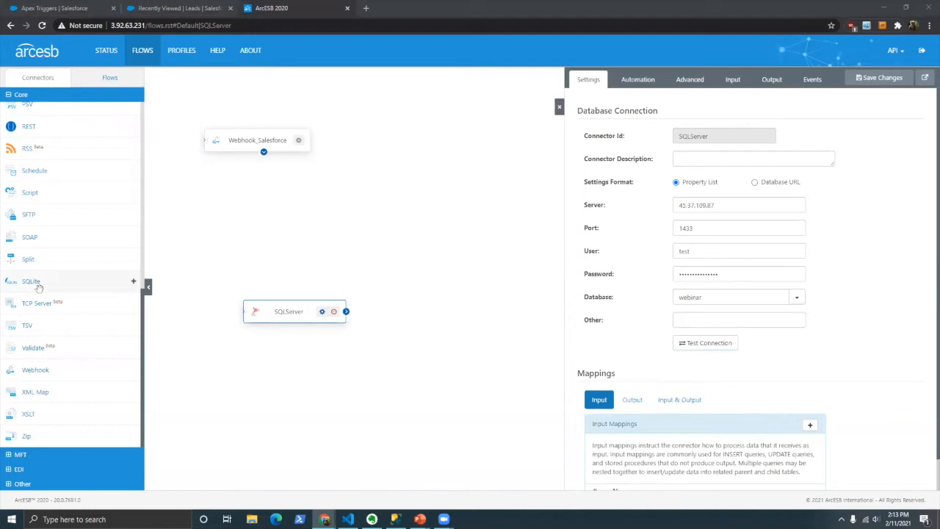
{"action": "left_click", "coordinate": [861, 255]}
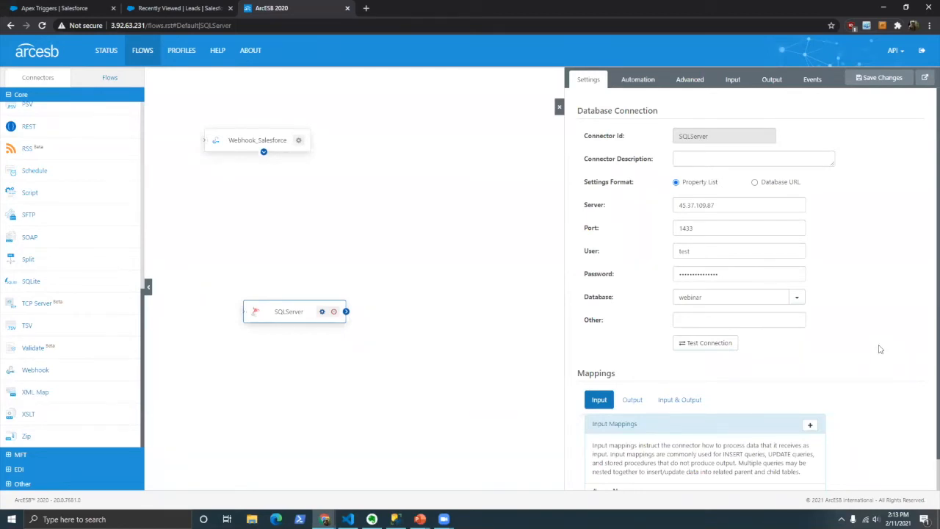
Step: Test the SQLServer connector's database connection and dismiss the notifications
{"action": "left_click", "coordinate": [701, 346]}
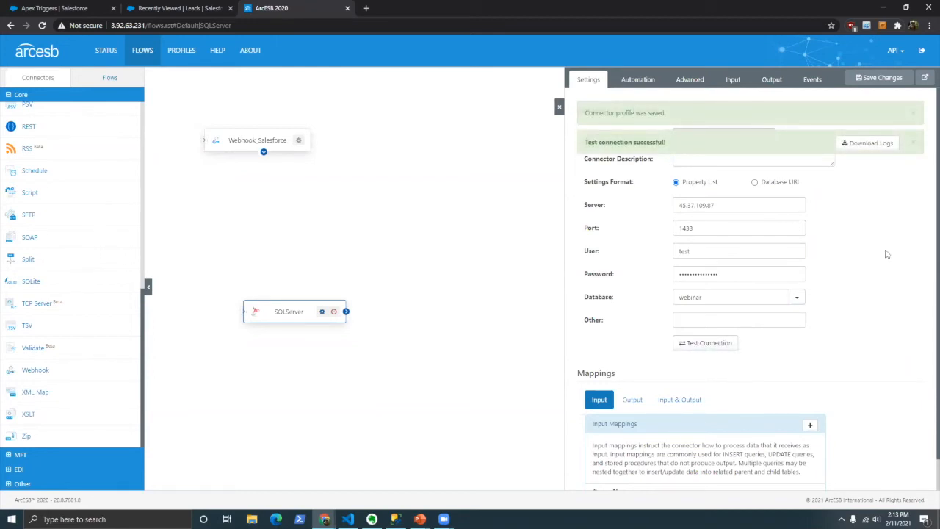
{"action": "left_click", "coordinate": [913, 142]}
{"action": "left_click", "coordinate": [912, 113]}
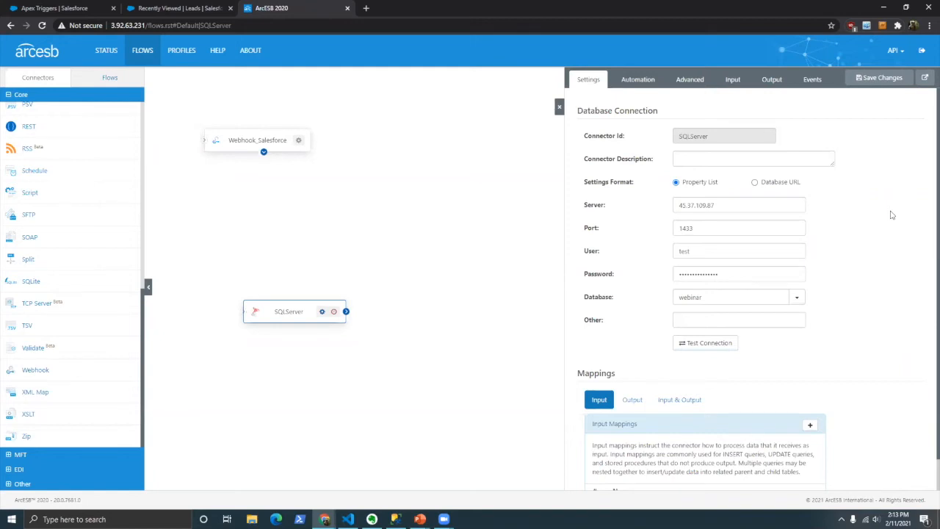
Step: Switch to SQL Server Management Studio, run the select query on dbo.Leads, and return to ArcESB
{"action": "key", "text": "alt+Tab"}
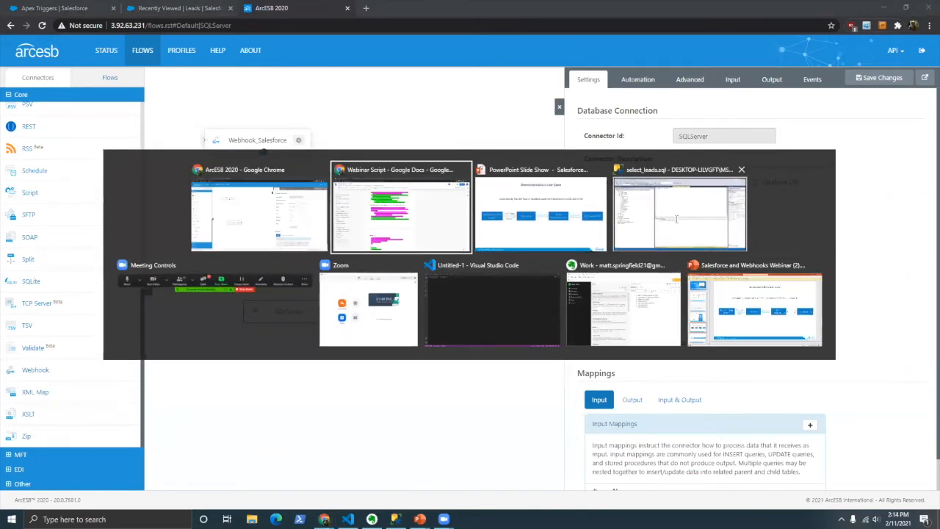
{"action": "left_click", "coordinate": [676, 218]}
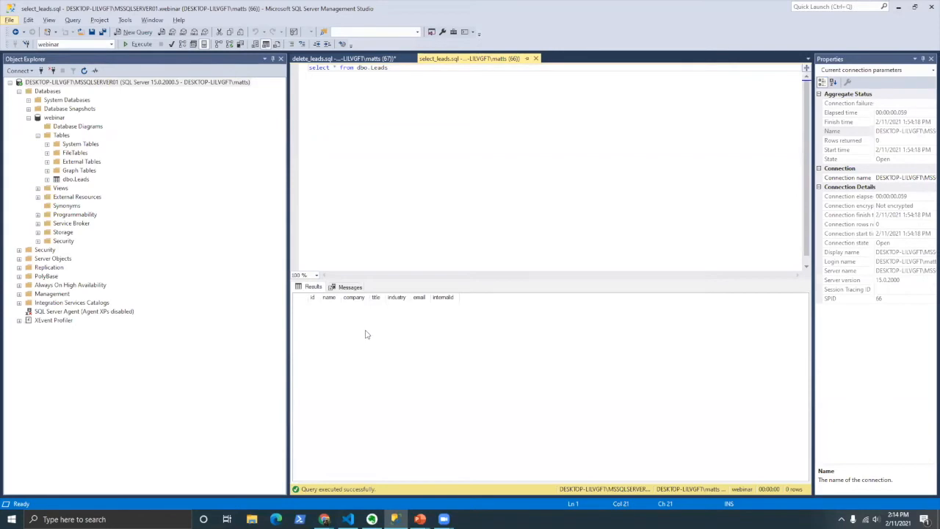
{"action": "left_click", "coordinate": [345, 107]}
{"action": "left_click", "coordinate": [136, 45]}
{"action": "key", "text": "shift+Home"}
{"action": "key", "text": "End"}
{"action": "key", "text": "alt+Tab"}
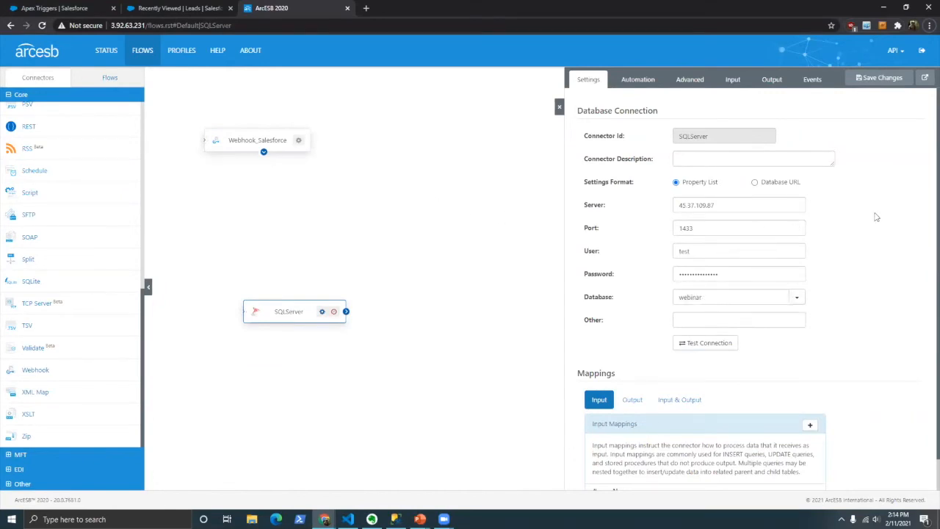
Step: Review the tables available for a new SQLServer input mapping and the columns mapped in dbo_Leads, closing both dialogs without saving
{"action": "scroll", "coordinate": [876, 211], "scroll_direction": "down", "scroll_amount": 1}
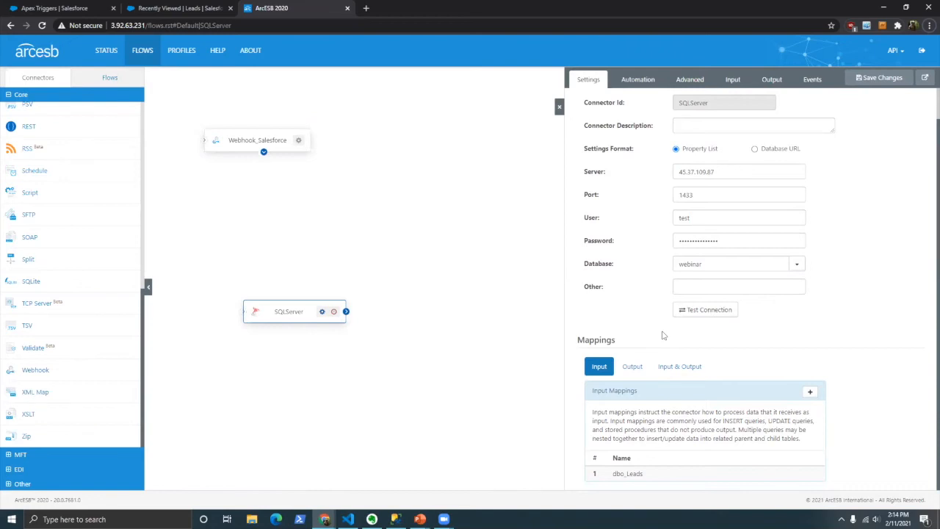
{"action": "left_click", "coordinate": [810, 391]}
{"action": "left_click", "coordinate": [792, 407]}
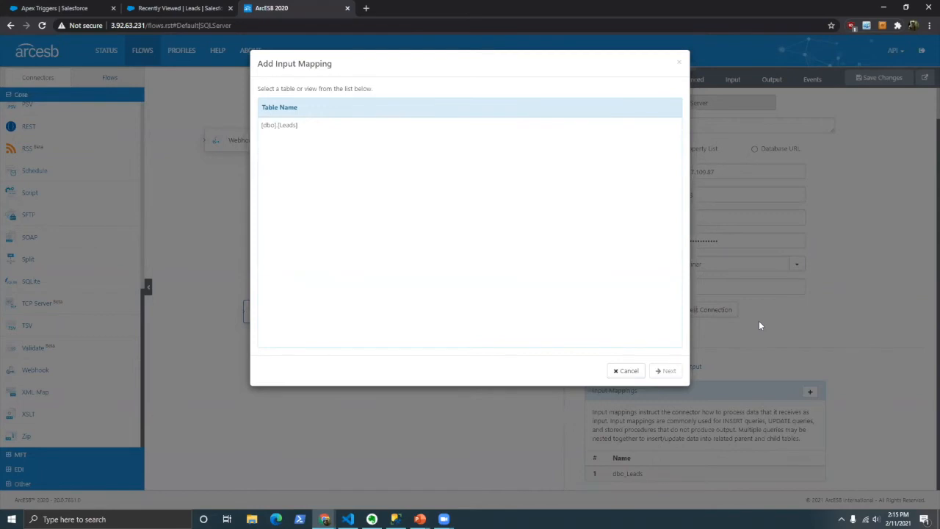
{"action": "left_click", "coordinate": [626, 370]}
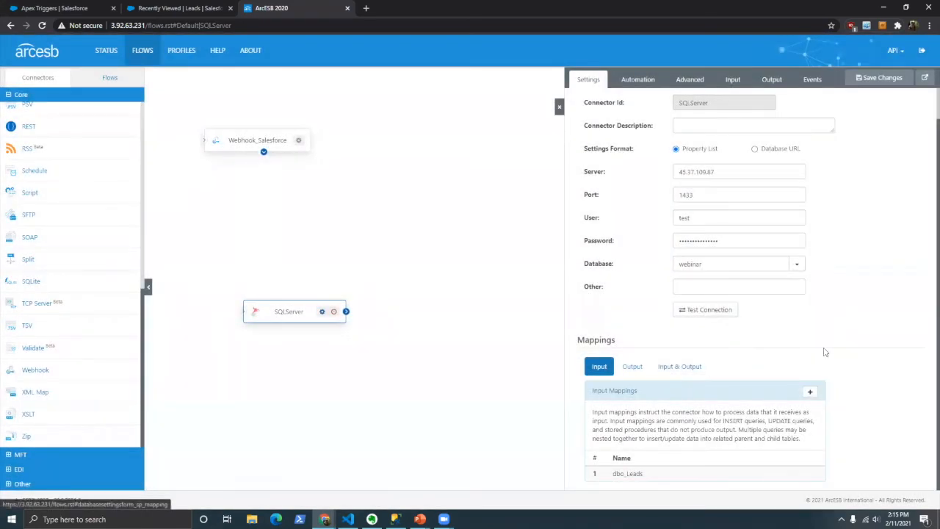
{"action": "left_click", "coordinate": [797, 475]}
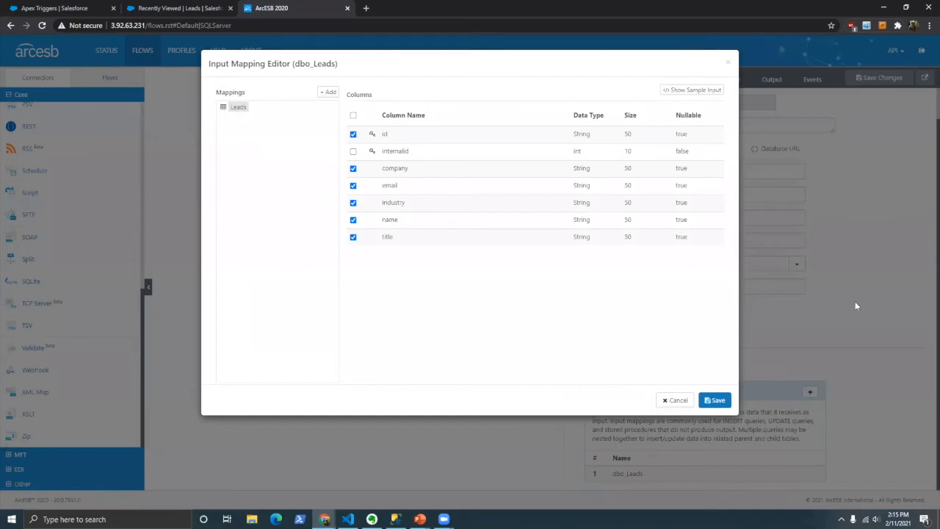
{"action": "left_click", "coordinate": [677, 400]}
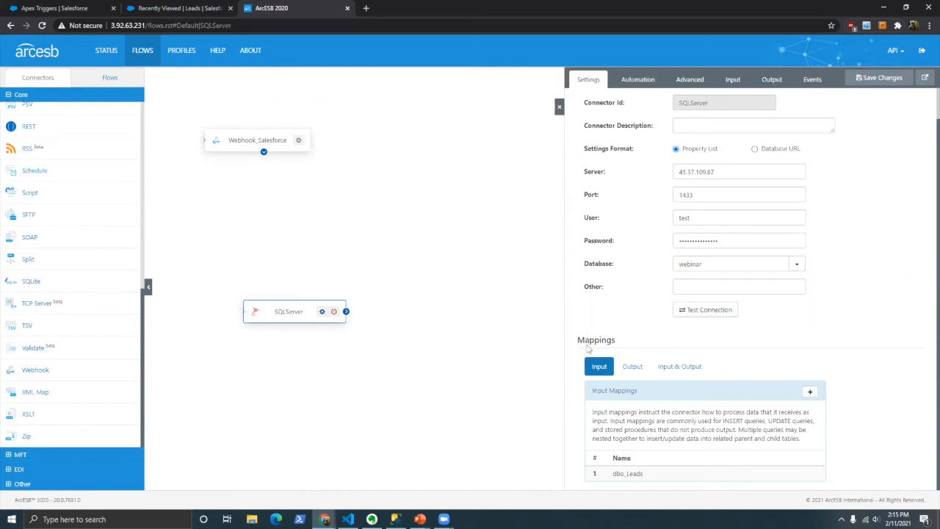
Step: Examine the XML structure of the dbo_Leads input mapping in the code editor and close it without saving
{"action": "mouse_move", "coordinate": [808, 476]}
{"action": "left_click", "coordinate": [808, 475]}
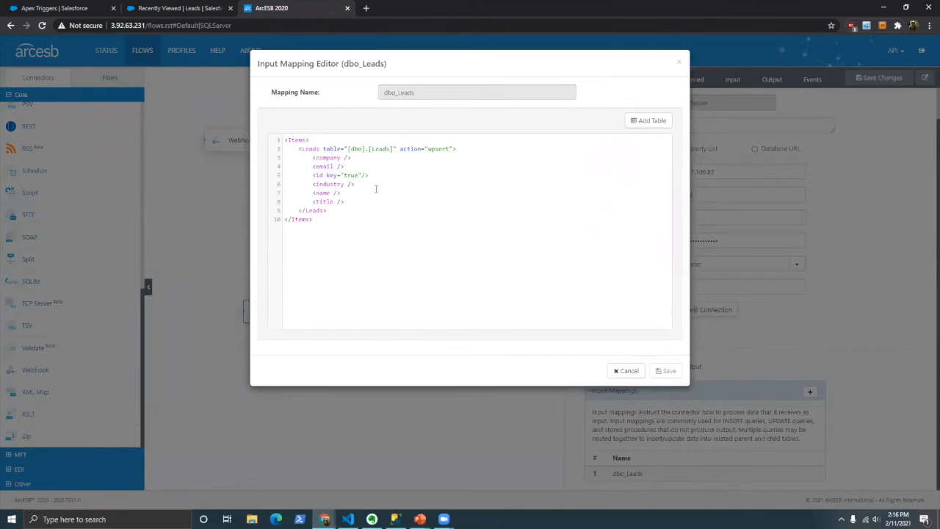
{"action": "double_click", "coordinate": [311, 149]}
{"action": "mouse_move", "coordinate": [327, 210]}
{"action": "left_mouse_down"}
{"action": "mouse_move", "coordinate": [341, 193]}
{"action": "mouse_move", "coordinate": [291, 158]}
{"action": "left_mouse_up"}
{"action": "left_click", "coordinate": [355, 201]}
{"action": "left_click_drag", "start_coordinate": [348, 230], "coordinate": [284, 141]}
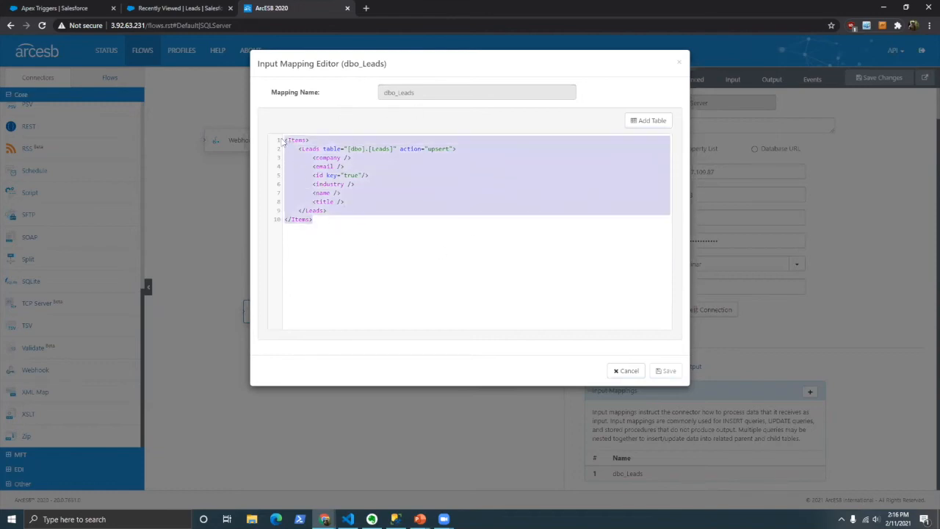
{"action": "left_click", "coordinate": [412, 240]}
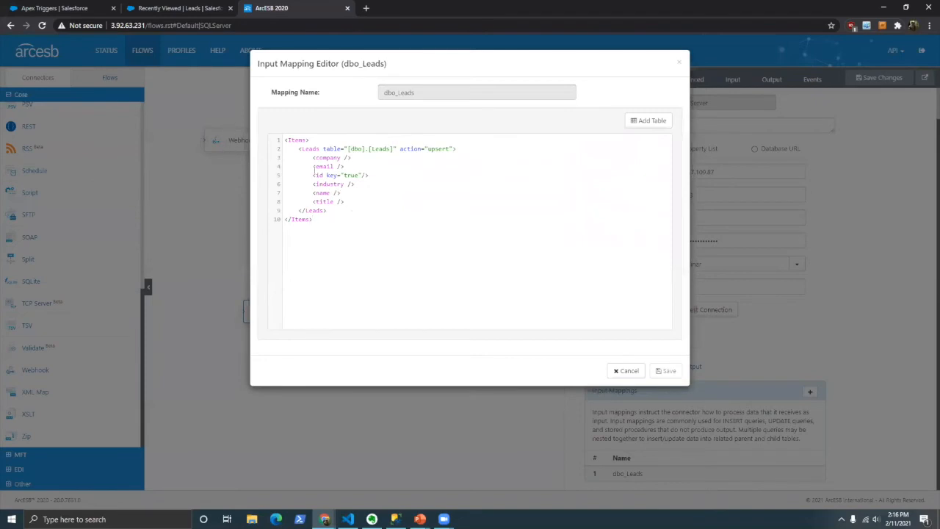
{"action": "left_click", "coordinate": [626, 369]}
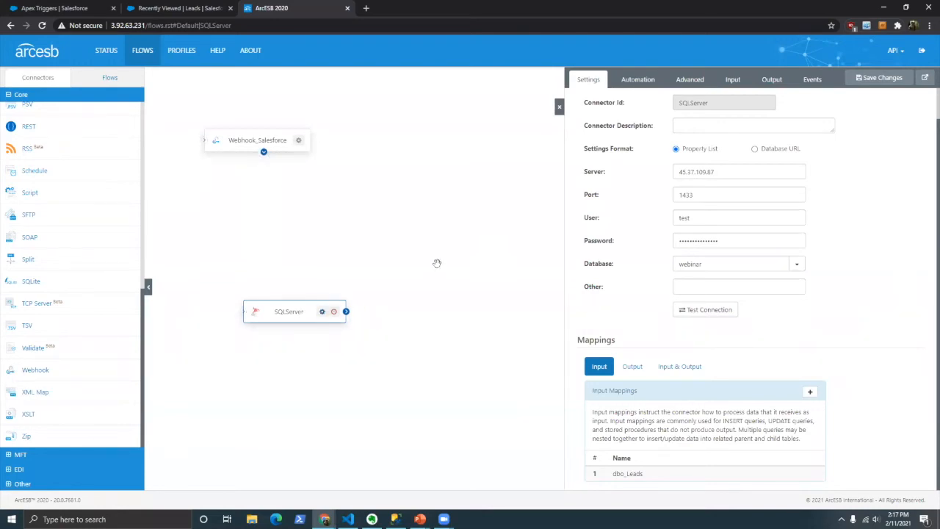
Step: Add a JSON connector named JSON_to_XML to the flow between Webhook_Salesforce and SQLServer
{"action": "left_click", "coordinate": [559, 106]}
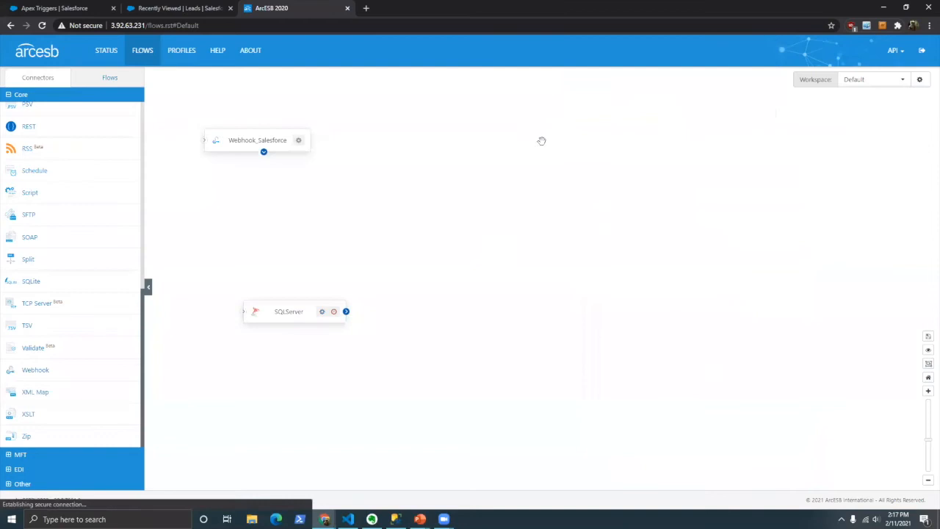
{"action": "scroll", "coordinate": [57, 211], "scroll_direction": "up", "scroll_amount": 5}
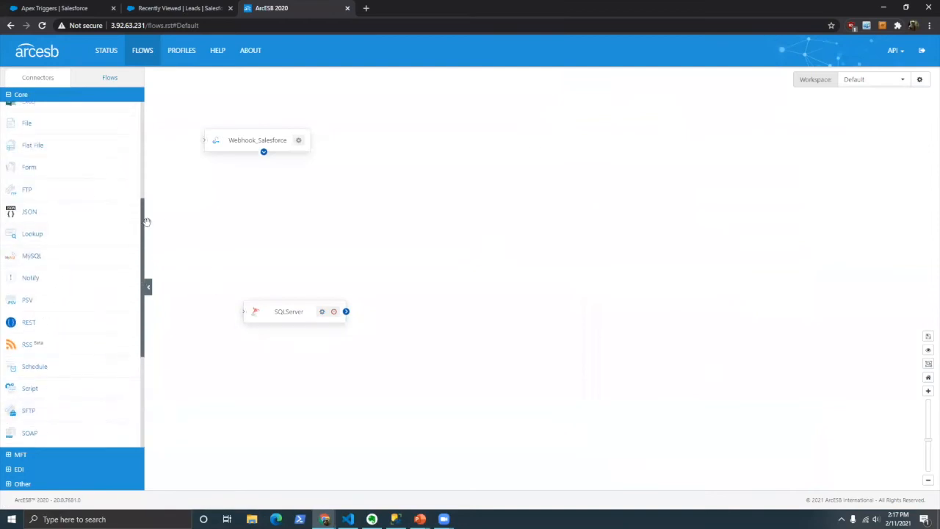
{"action": "left_click_drag", "start_coordinate": [58, 212], "coordinate": [312, 189]}
{"action": "type", "text": "_to_XML"}
{"action": "key", "text": "Return"}
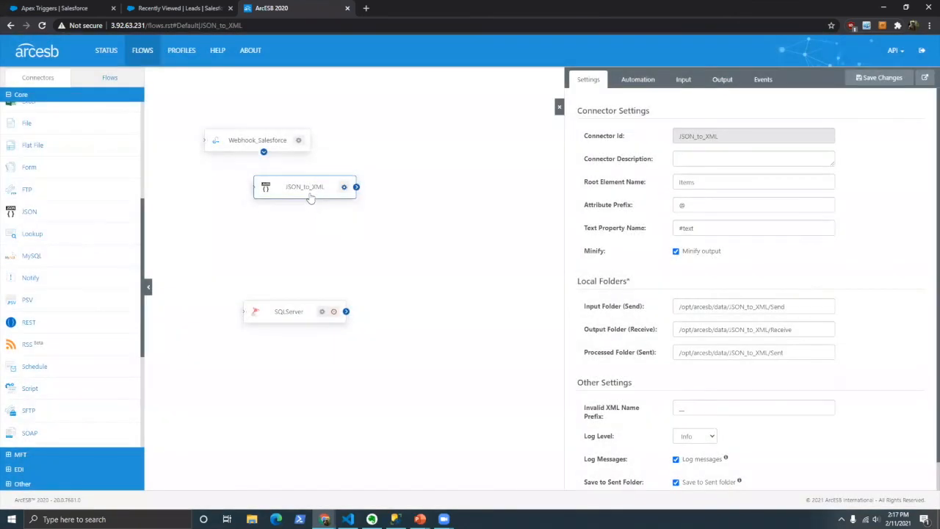
{"action": "left_click_drag", "start_coordinate": [311, 198], "coordinate": [301, 201]}
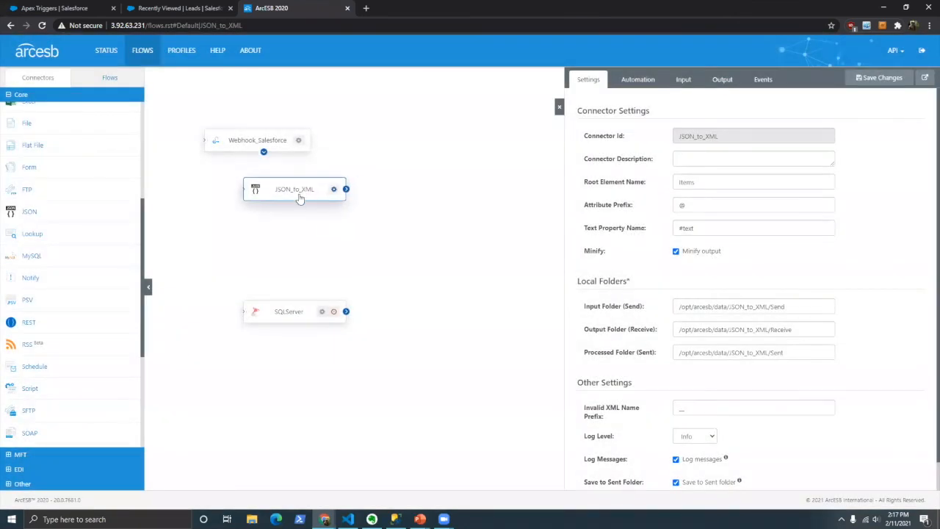
Step: Move JSON_to_XML further below Webhook_Salesforce and connect the webhook's output to it
{"action": "mouse_move", "coordinate": [267, 156]}
{"action": "left_mouse_down"}
{"action": "mouse_move", "coordinate": [283, 186]}
{"action": "mouse_move", "coordinate": [274, 173]}
{"action": "left_mouse_up"}
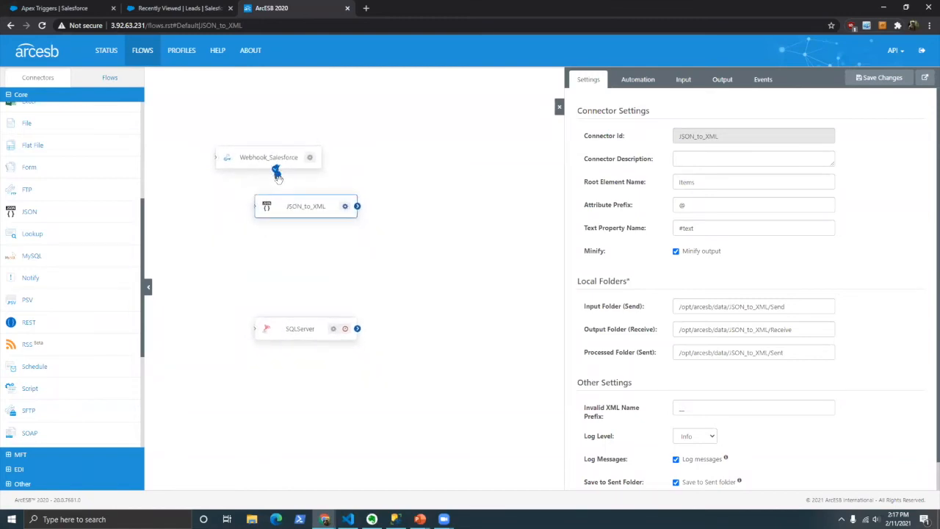
{"action": "left_click_drag", "start_coordinate": [308, 215], "coordinate": [275, 235]}
{"action": "left_click_drag", "start_coordinate": [275, 169], "coordinate": [324, 239]}
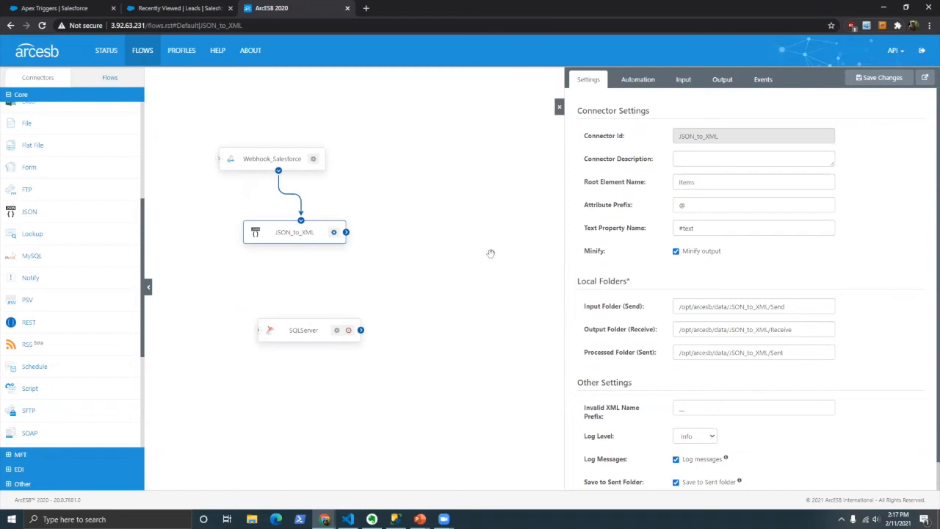
Step: Place the existing XMLMap_to_database connector on the flow canvas between JSON_to_XML and SQLServer
{"action": "left_click", "coordinate": [321, 332]}
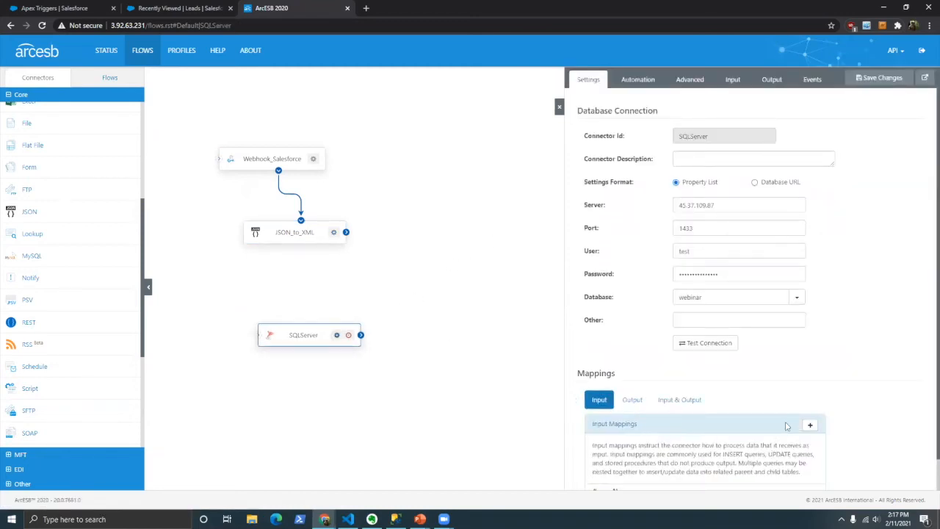
{"action": "scroll", "coordinate": [786, 426], "scroll_direction": "down", "scroll_amount": 1}
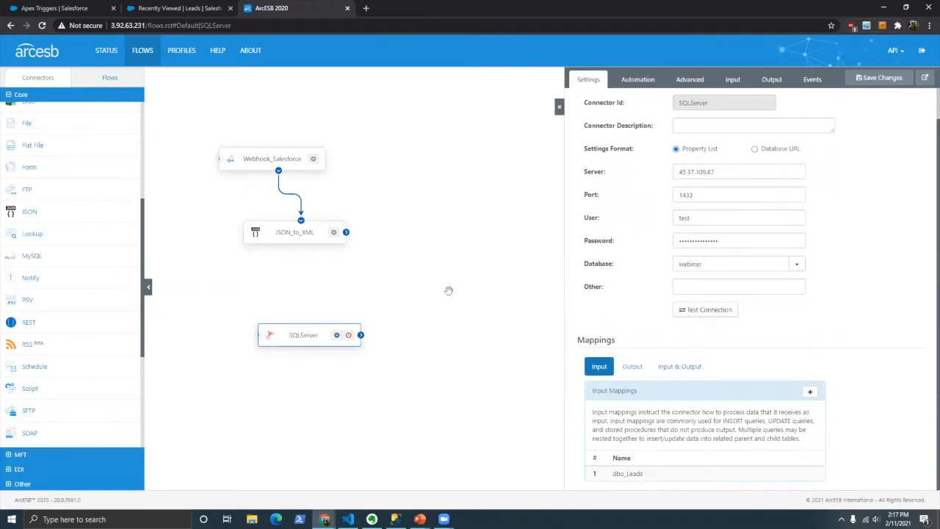
{"action": "scroll", "coordinate": [38, 219], "scroll_direction": "down", "scroll_amount": 1}
{"action": "scroll", "coordinate": [38, 220], "scroll_direction": "down", "scroll_amount": 3}
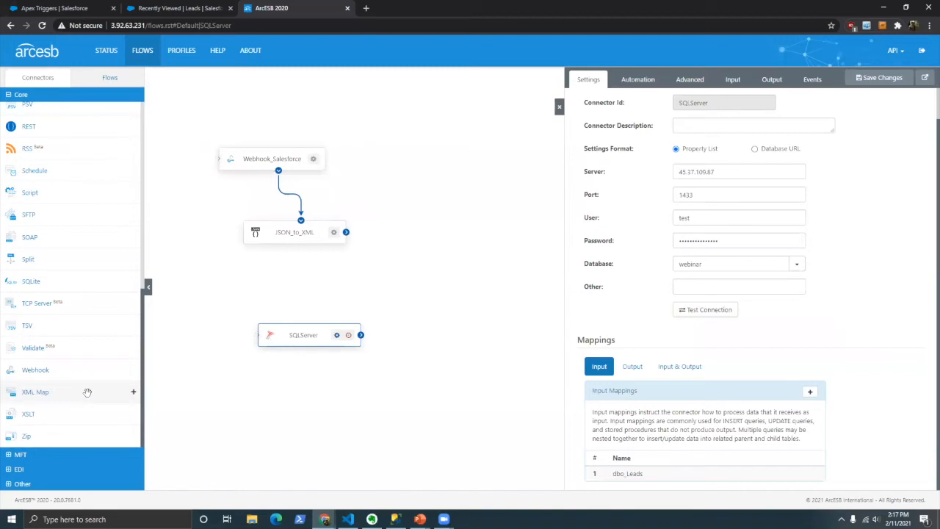
{"action": "left_click_drag", "start_coordinate": [250, 380], "coordinate": [461, 375]}
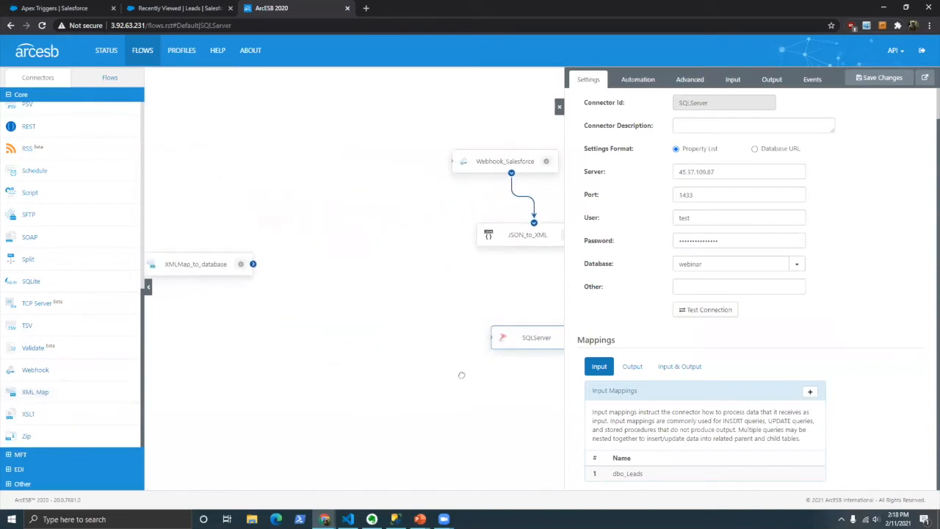
{"action": "left_click_drag", "start_coordinate": [196, 268], "coordinate": [510, 284]}
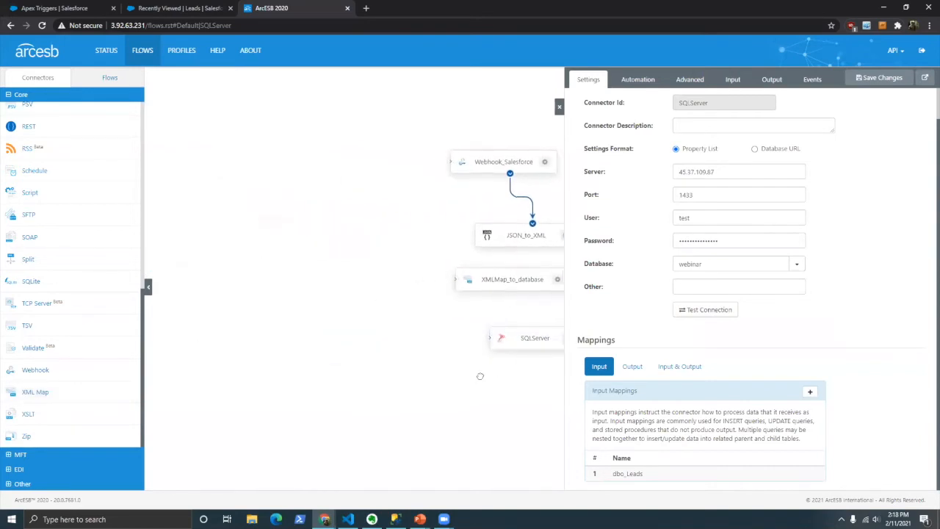
{"action": "left_click_drag", "start_coordinate": [332, 301], "coordinate": [405, 342]}
{"action": "left_click_drag", "start_coordinate": [364, 246], "coordinate": [374, 261]}
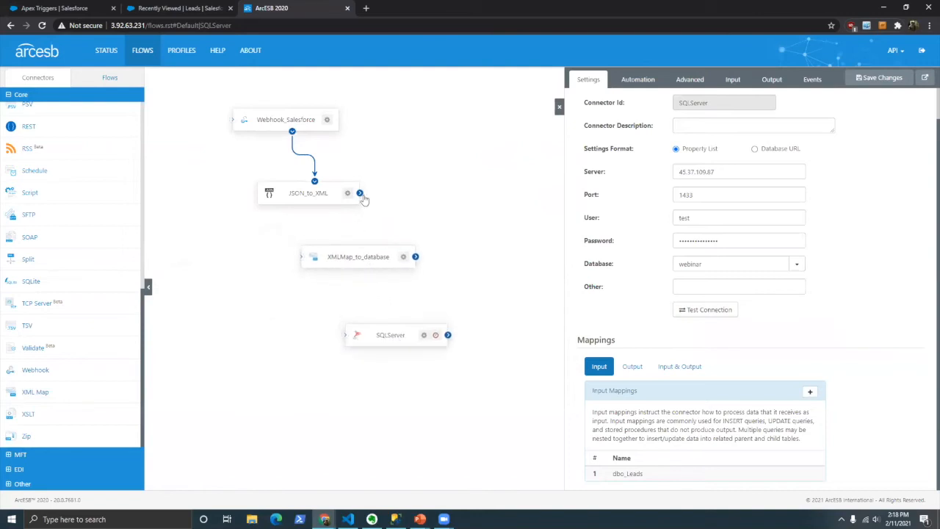
Step: Connect JSON_to_XML to XMLMap_to_database and XMLMap_to_database to SQLServer, and review the map's source-to-destination field mappings
{"action": "left_click_drag", "start_coordinate": [359, 193], "coordinate": [397, 320]}
{"action": "left_click_drag", "start_coordinate": [365, 269], "coordinate": [402, 324]}
{"action": "left_click", "coordinate": [383, 263]}
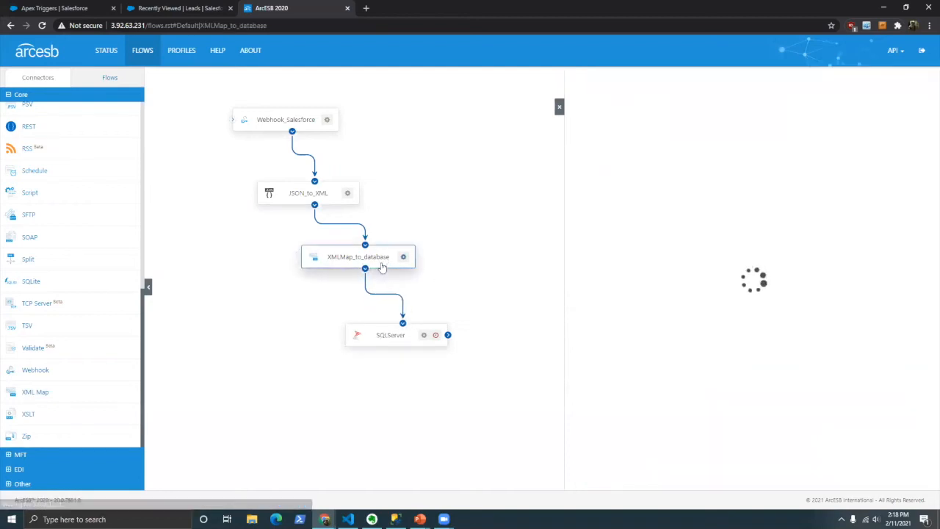
{"action": "left_click_drag", "start_coordinate": [674, 318], "coordinate": [714, 316]}
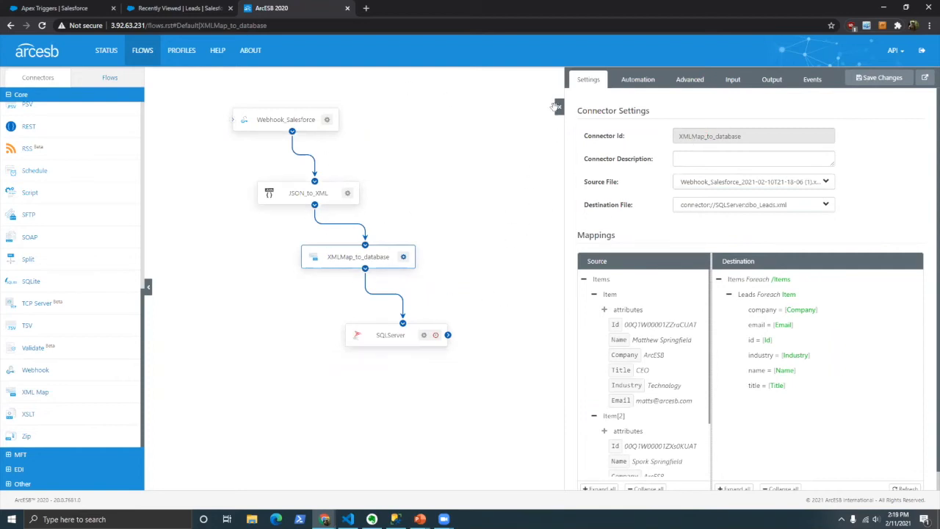
Step: Nudge JSON_to_XML slightly upward, close the connector settings and save the flow
{"action": "left_click_drag", "start_coordinate": [347, 198], "coordinate": [347, 194]}
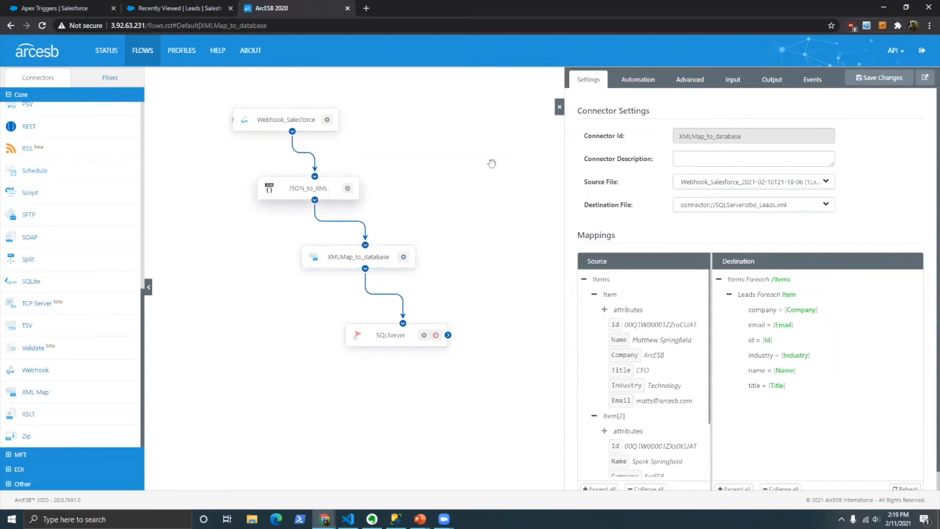
{"action": "left_click", "coordinate": [560, 107]}
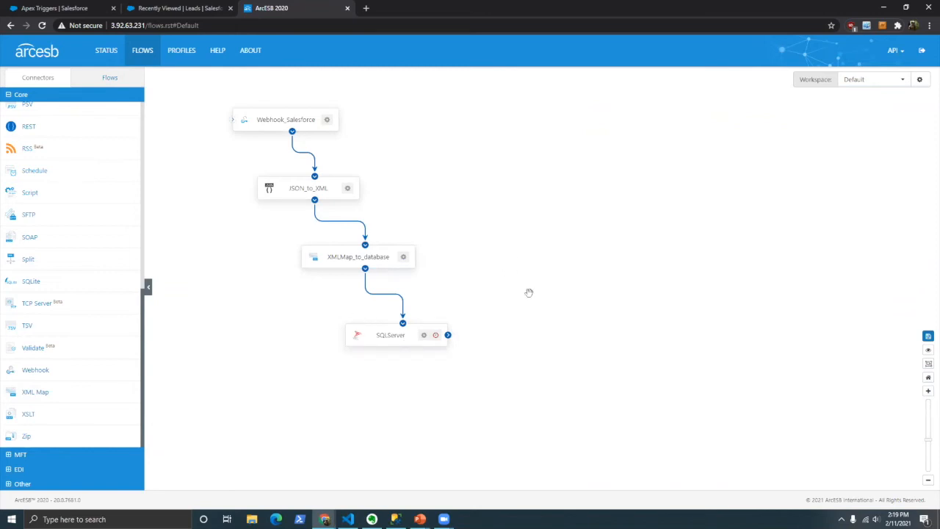
{"action": "left_click", "coordinate": [927, 336]}
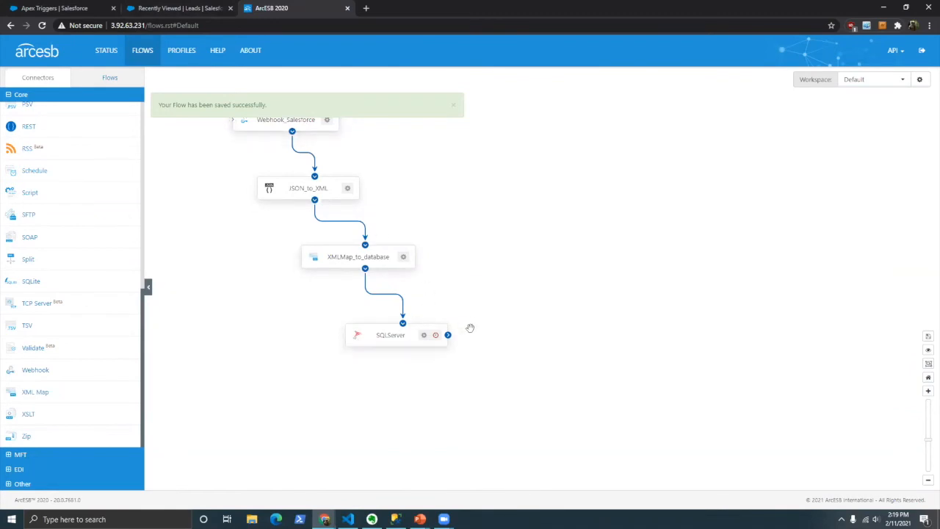
Step: Switch to Salesforce and save a new lead with the contact's name, phone and e-mail, company ArcESB and title CEO
{"action": "left_click", "coordinate": [147, 7]}
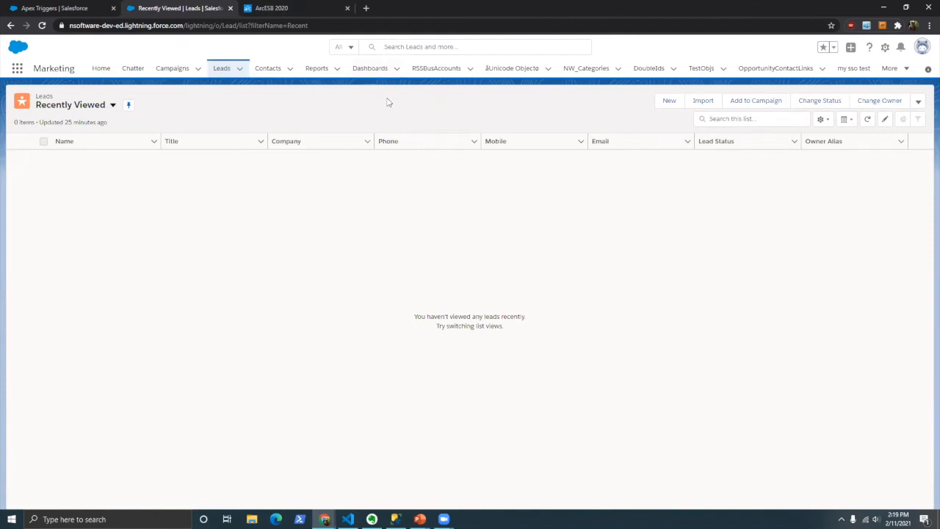
{"action": "left_click", "coordinate": [669, 101]}
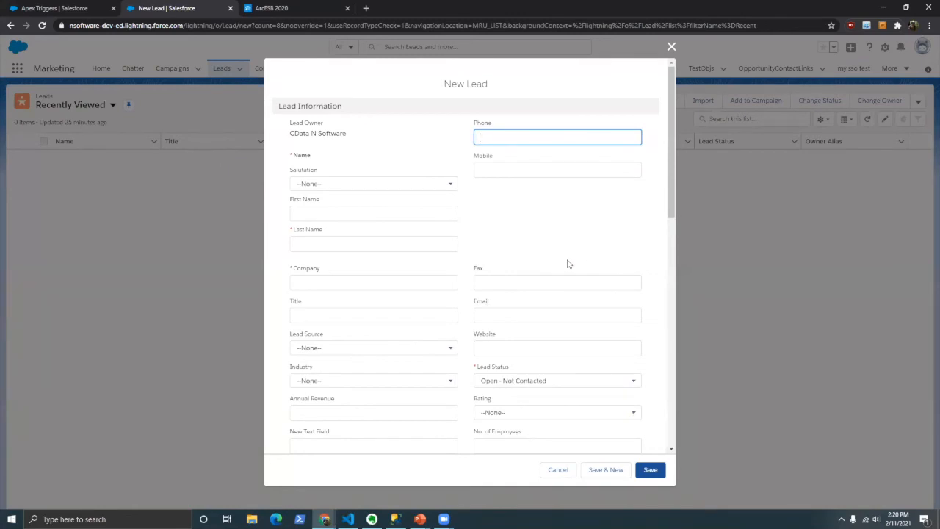
{"action": "left_click", "coordinate": [535, 250]}
{"action": "left_click", "coordinate": [431, 211]}
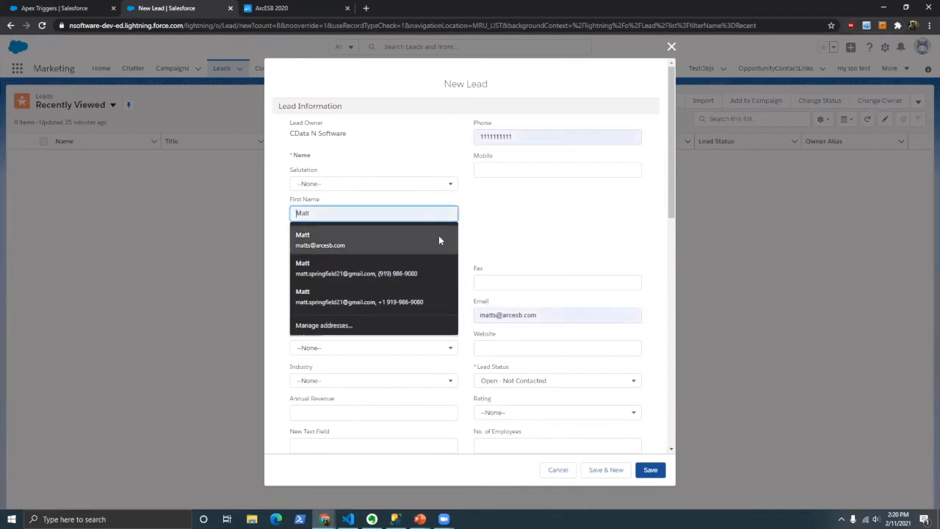
{"action": "left_click", "coordinate": [440, 236]}
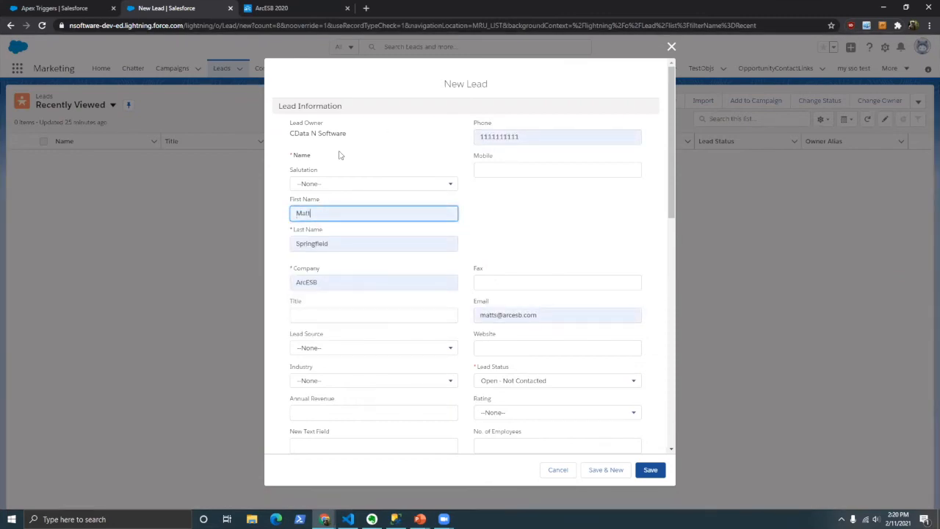
{"action": "left_click", "coordinate": [338, 314]}
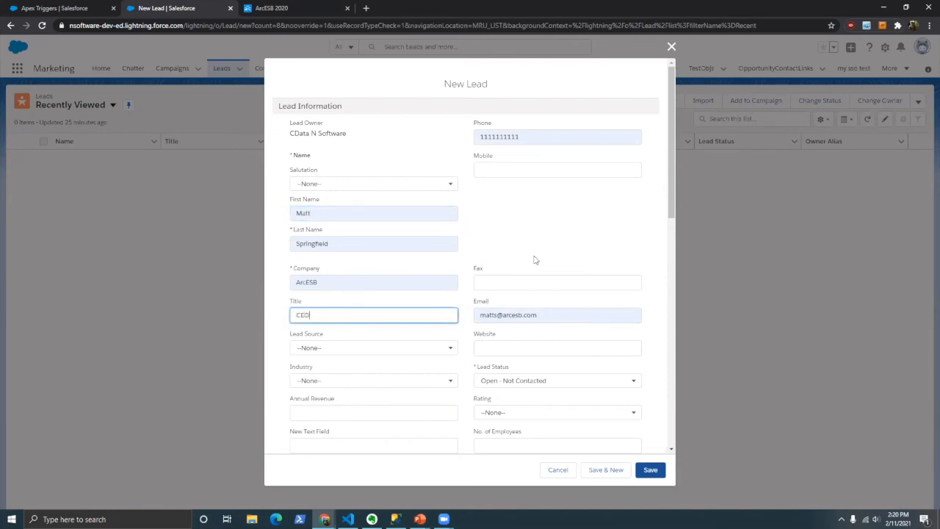
{"action": "left_click", "coordinate": [279, 315]}
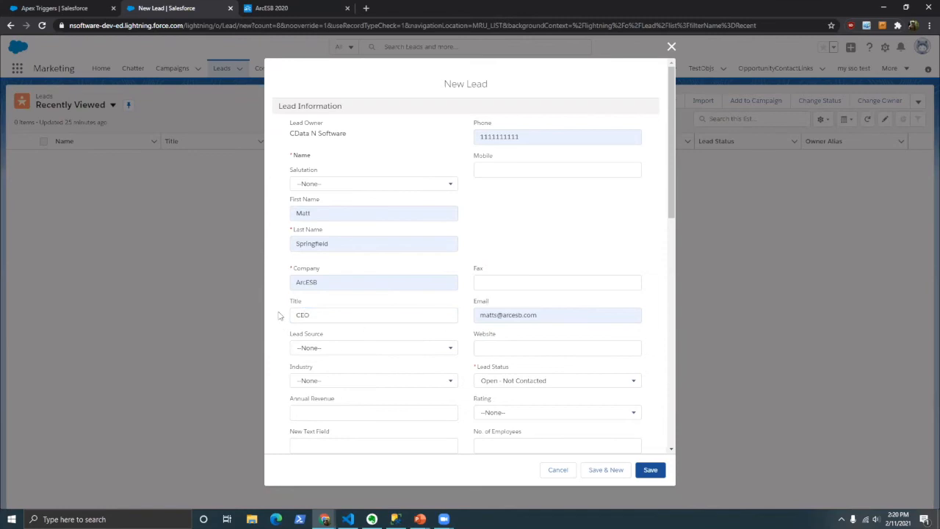
{"action": "left_click", "coordinate": [652, 470]}
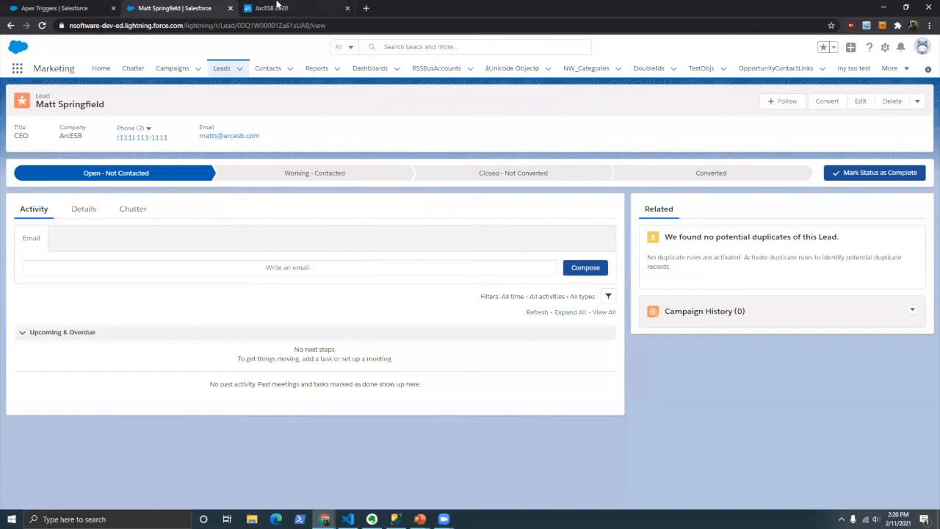
Step: Return to ArcESB, download the JSON file from Webhook_Salesforce's output and open it in Visual Studio Code
{"action": "left_click", "coordinate": [278, 6]}
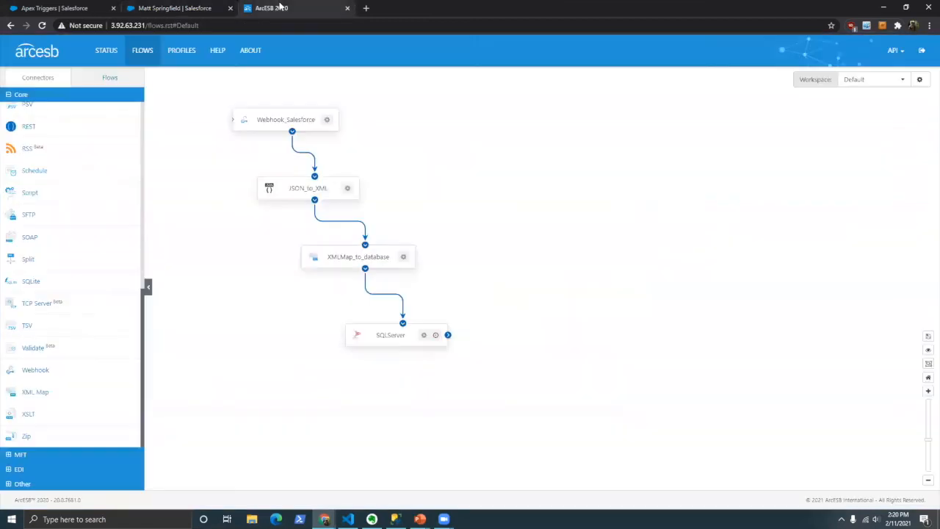
{"action": "left_click", "coordinate": [297, 123]}
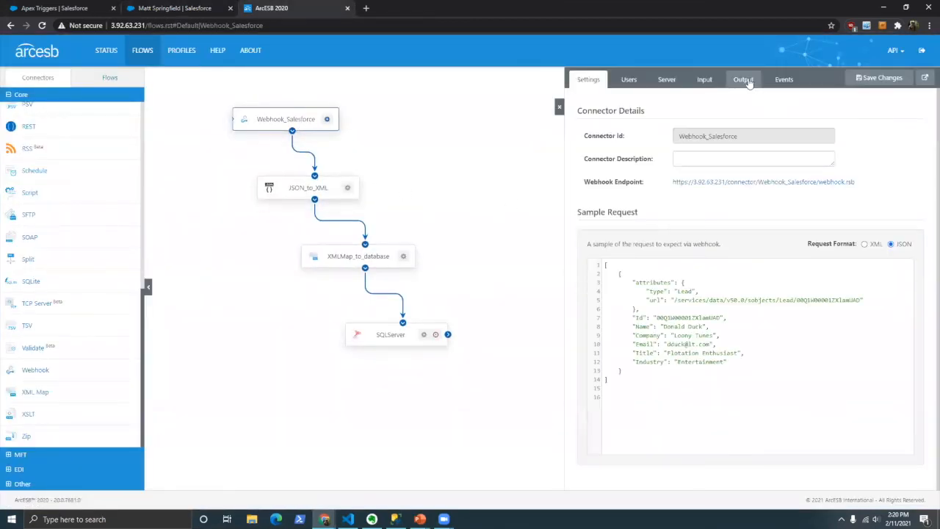
{"action": "left_click", "coordinate": [743, 79]}
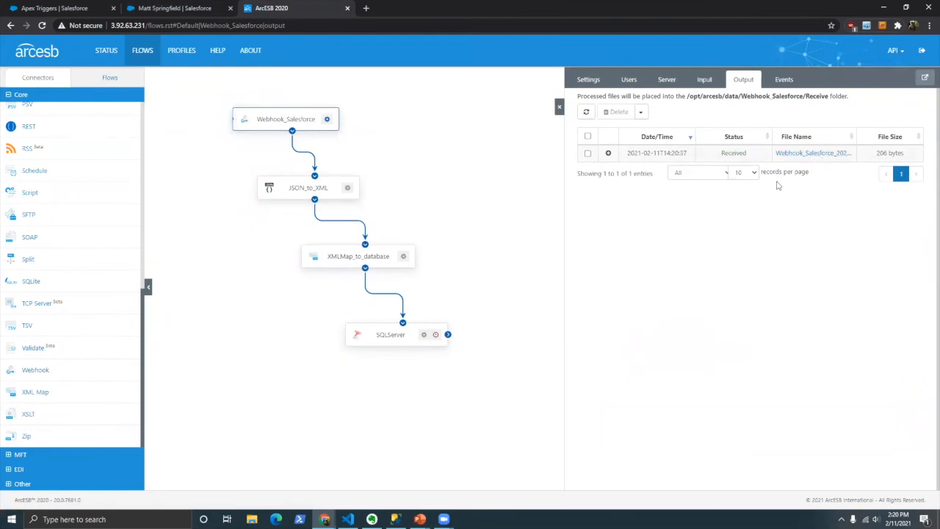
{"action": "left_click", "coordinate": [811, 153]}
{"action": "left_click", "coordinate": [571, 170]}
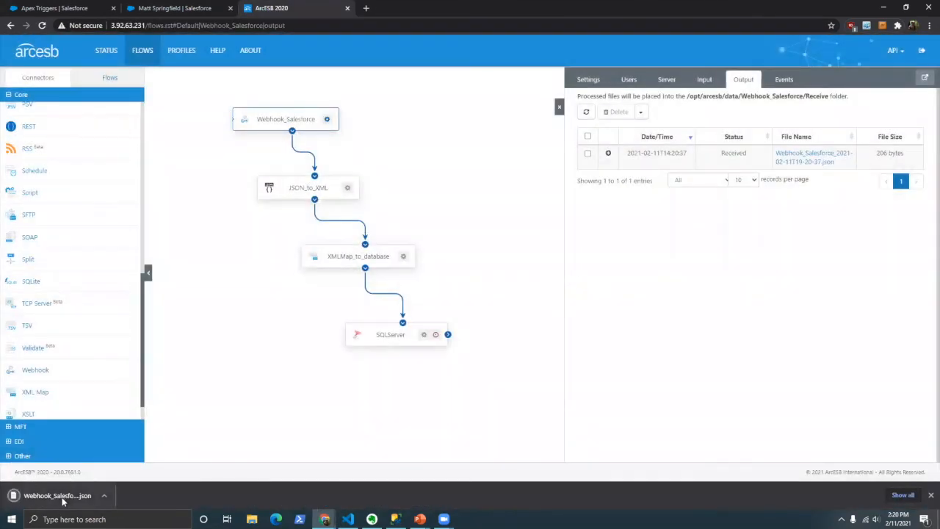
{"action": "left_click", "coordinate": [63, 497]}
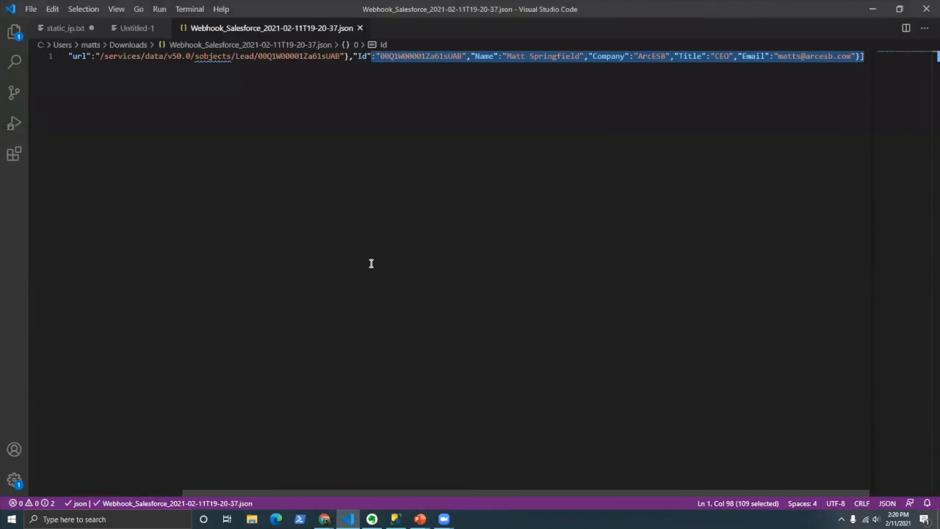
Step: Format the received JSON document and check the lead's Name, Company and Title values
{"action": "key", "text": "shift+alt+f"}
{"action": "left_click", "coordinate": [371, 263]}
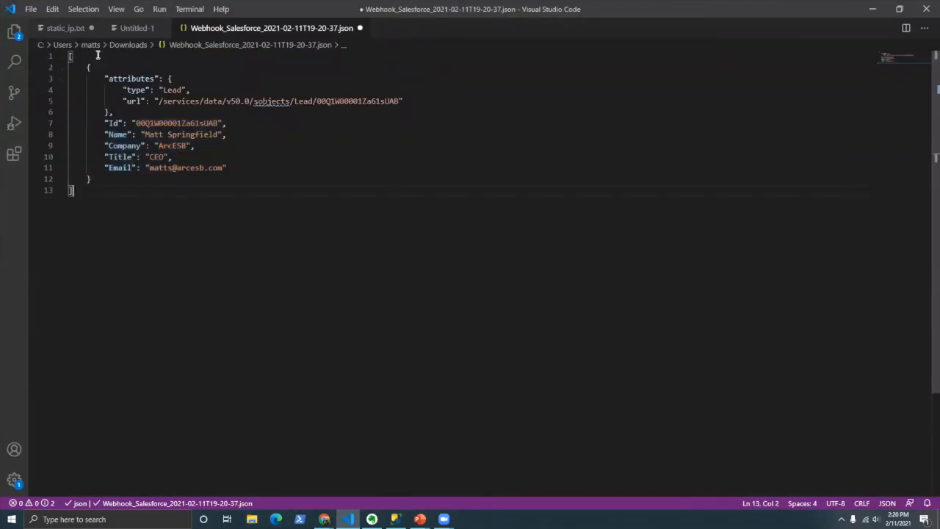
{"action": "left_click_drag", "start_coordinate": [154, 134], "coordinate": [187, 135]}
{"action": "left_click", "coordinate": [213, 149]}
{"action": "left_click", "coordinate": [154, 156]}
{"action": "left_click", "coordinate": [232, 148]}
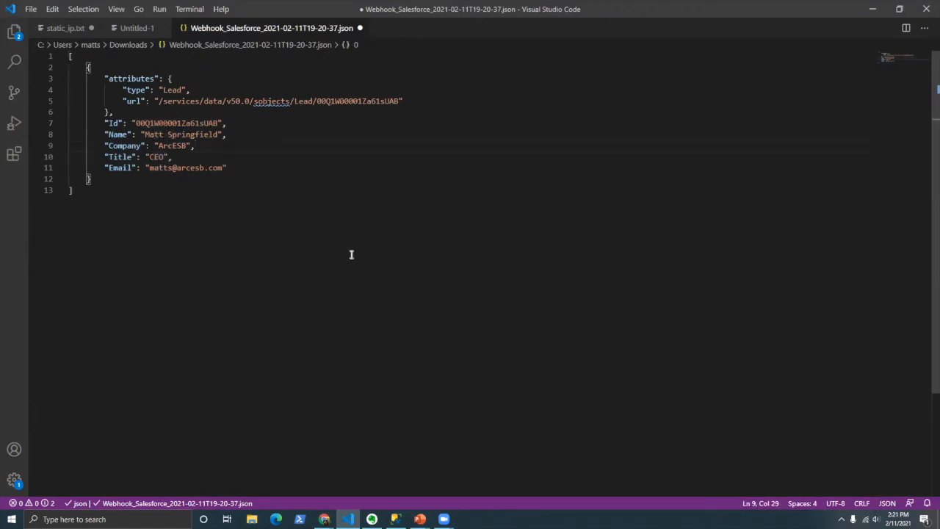
Step: Switch back to ArcESB and check the files processed in the SQLServer connector's input
{"action": "key", "text": "alt+Tab"}
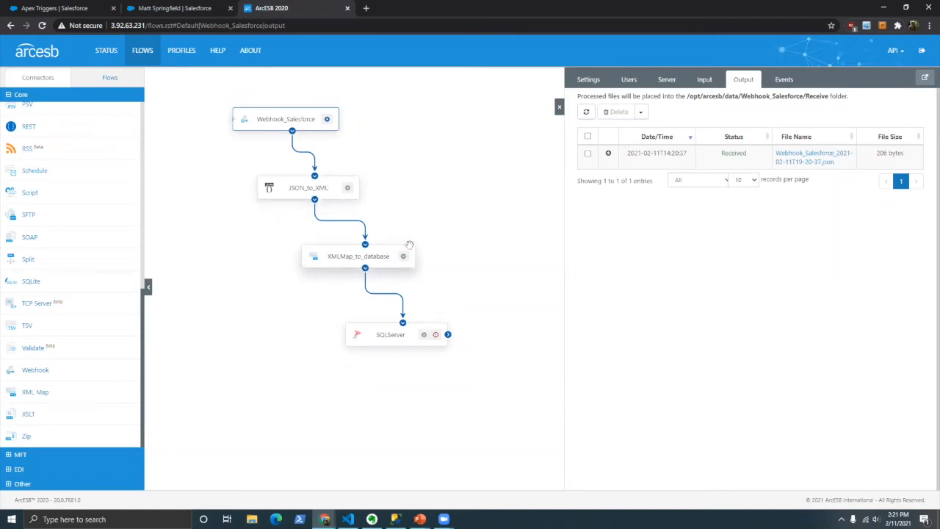
{"action": "left_click", "coordinate": [398, 340]}
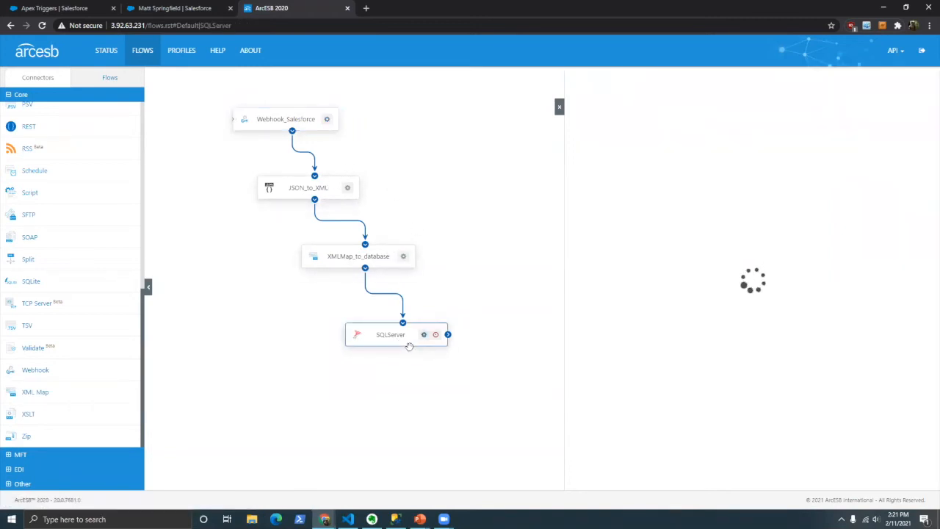
{"action": "left_click", "coordinate": [731, 82]}
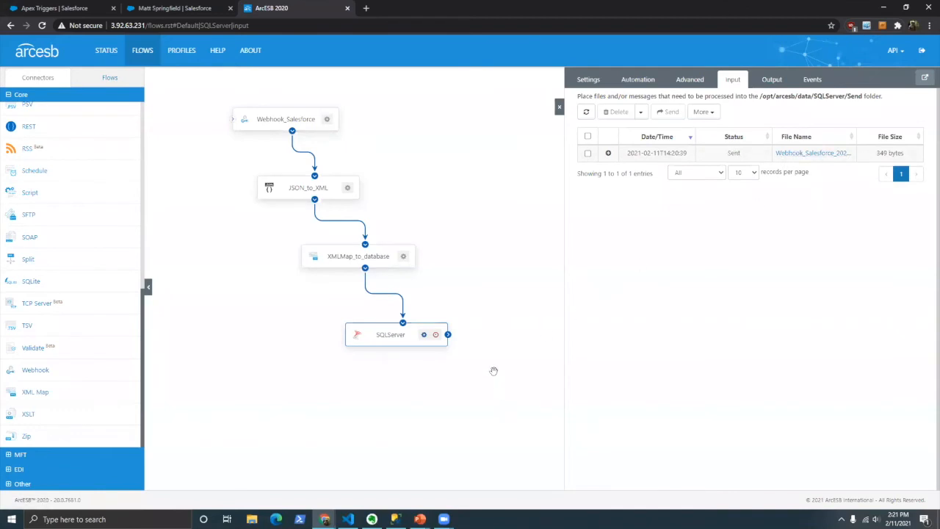
Step: Switch to SQL Server Management Studio and run the query selecting all rows from dbo.Leads
{"action": "key", "text": "alt+Tab"}
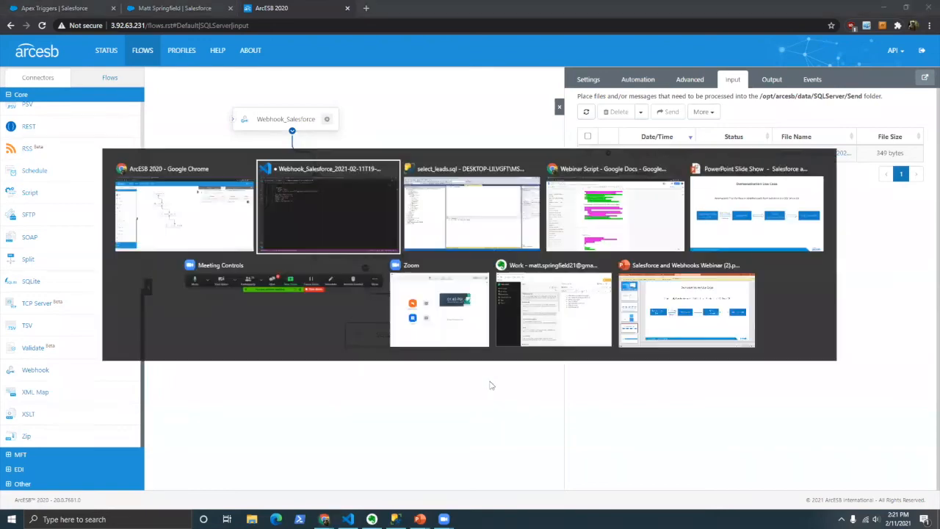
{"action": "left_click", "coordinate": [509, 220]}
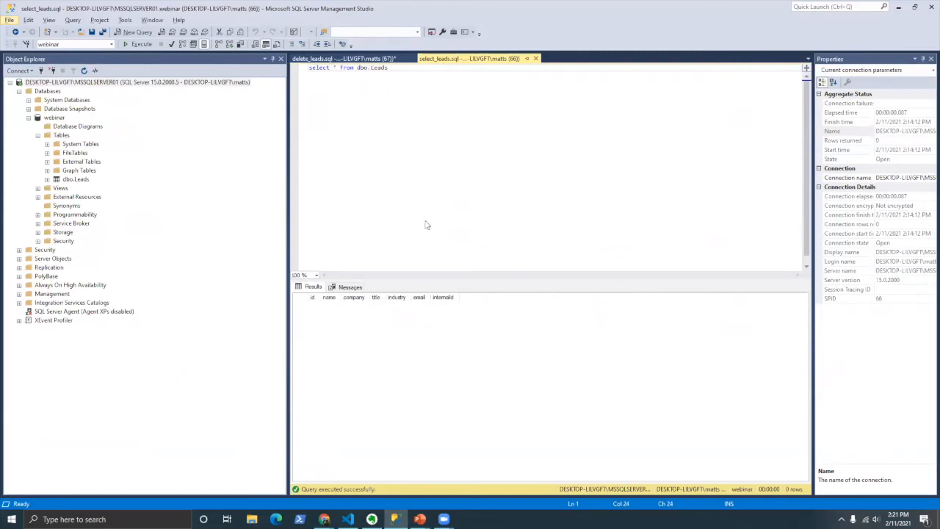
{"action": "left_click", "coordinate": [142, 44]}
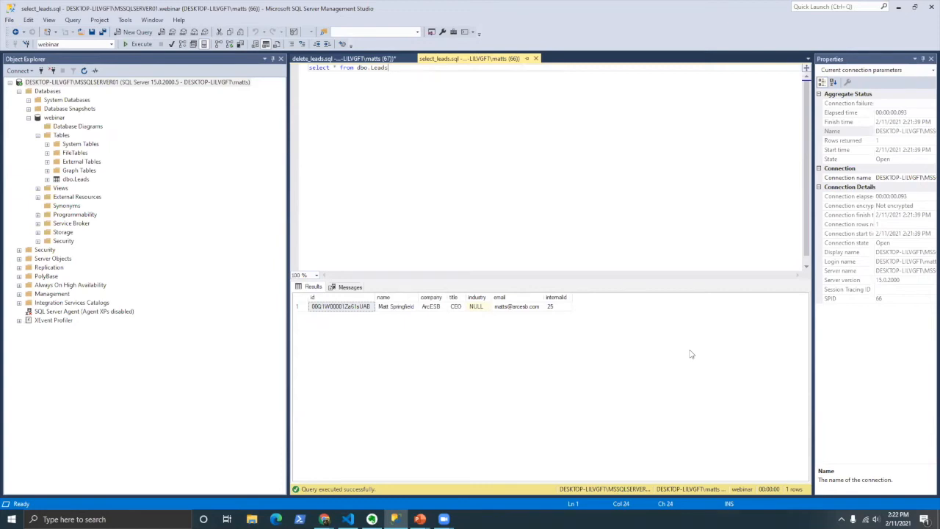
Step: Switch to the Salesforce lead in the browser, change its first name to Bugs and last name to Bunny, and save it
{"action": "key", "text": "alt+Tab"}
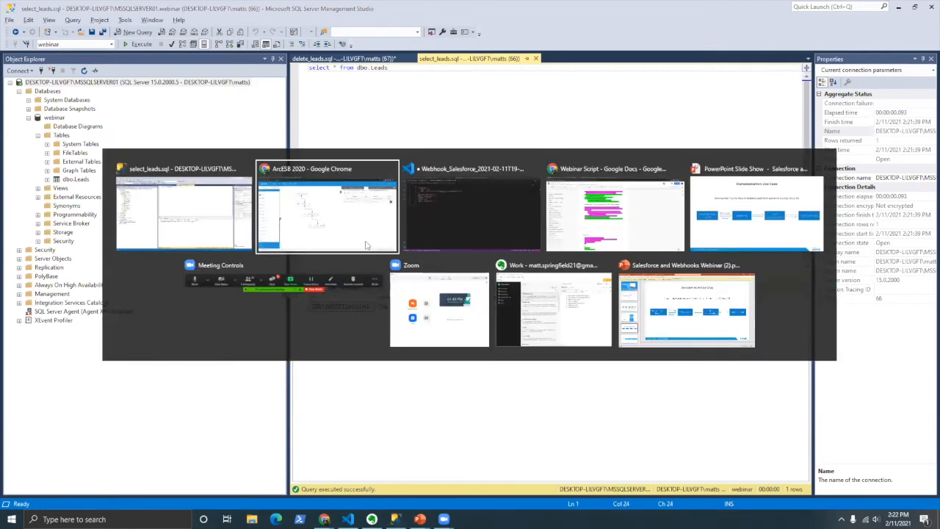
{"action": "left_click", "coordinate": [166, 8]}
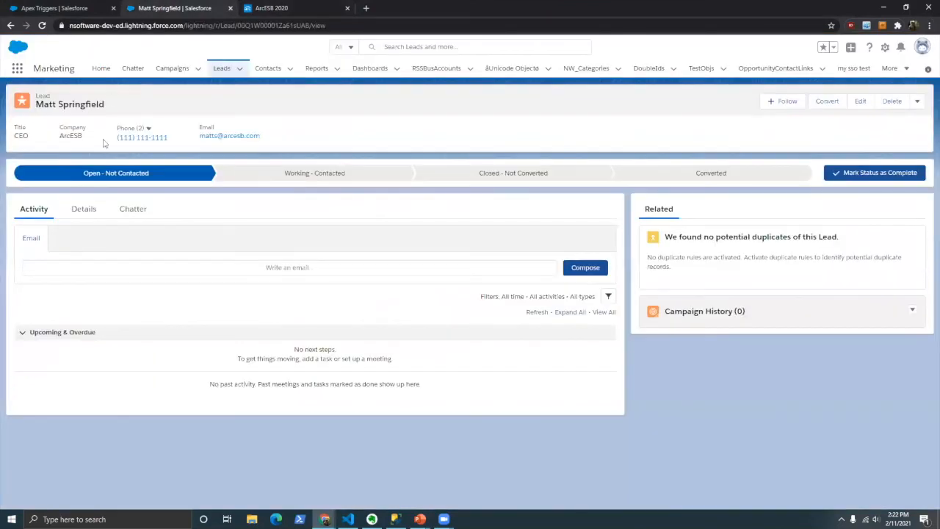
{"action": "left_click", "coordinate": [860, 103]}
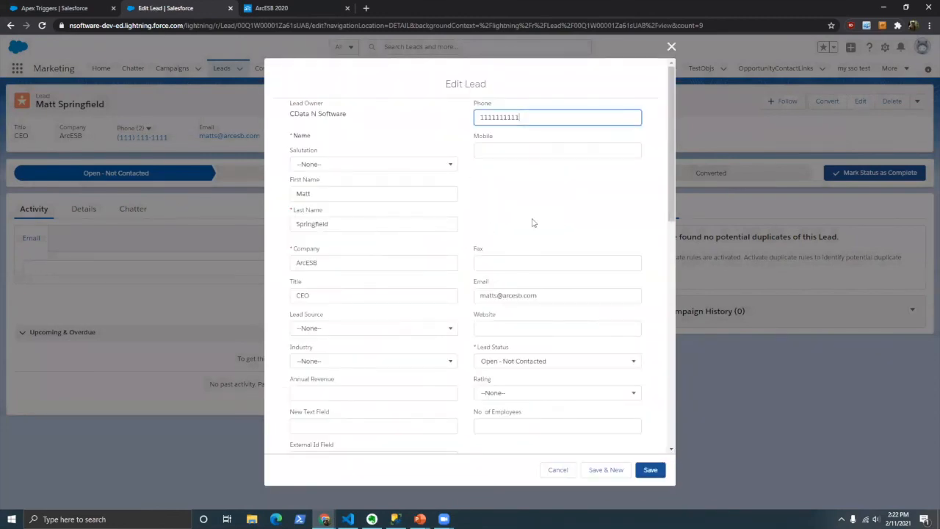
{"action": "left_click", "coordinate": [332, 193]}
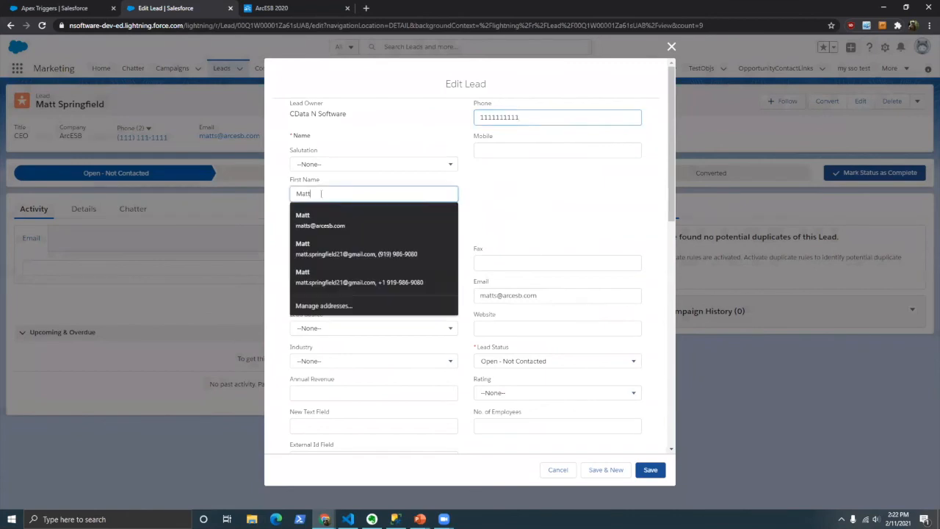
{"action": "key", "text": "BackSpace"}
{"action": "key", "text": "BackSpace"}
{"action": "key", "text": "BackSpace"}
{"action": "key", "text": "BackSpace"}
{"action": "type", "text": "Bugs"}
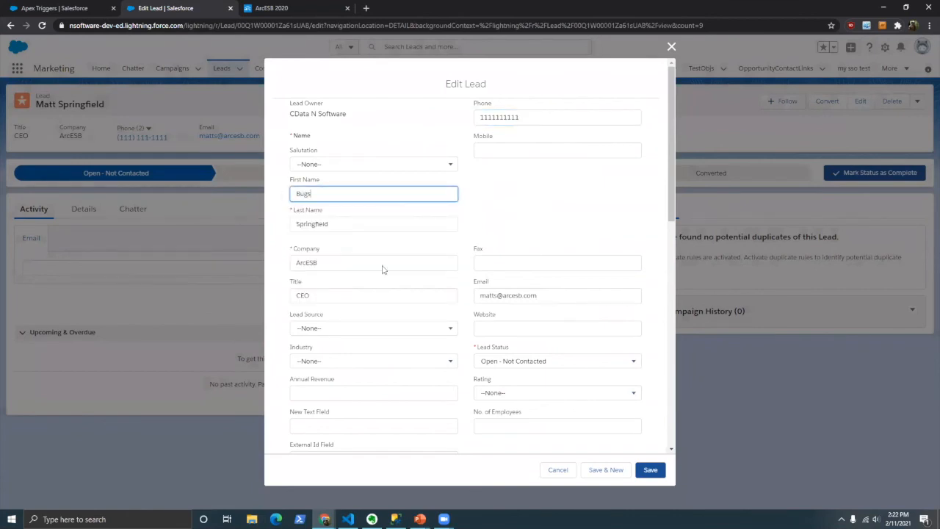
{"action": "key", "text": "Tab"}
{"action": "type", "text": "Bunny"}
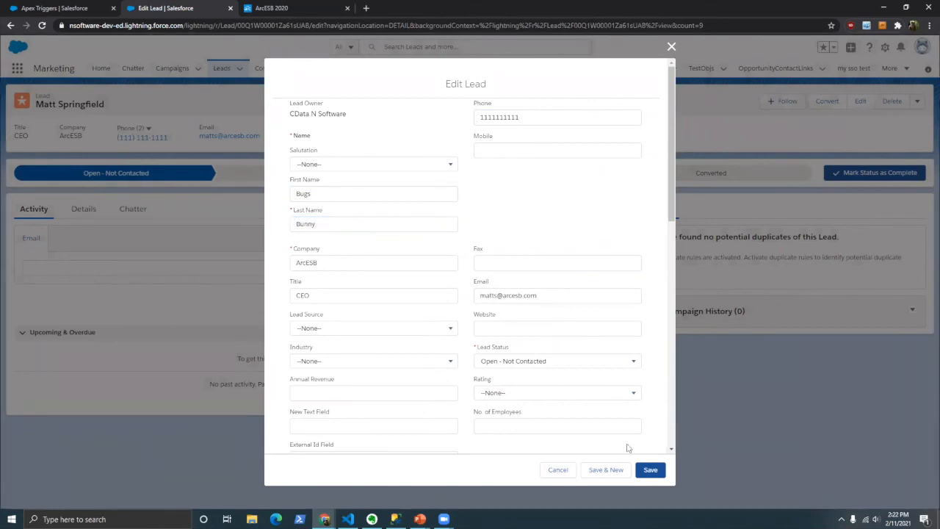
{"action": "left_click", "coordinate": [654, 470]}
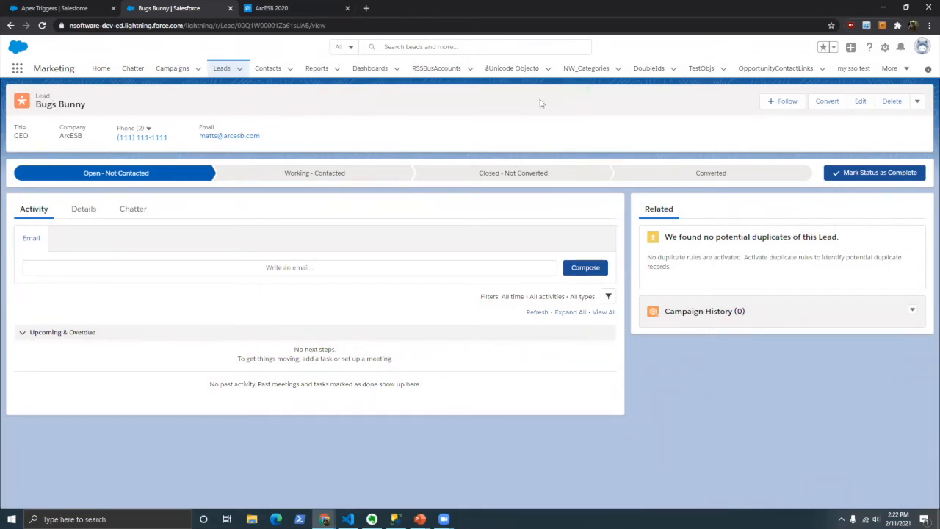
Step: Return to ArcESB and check the files in Webhook_Salesforce's output and the SQLServer connector's input
{"action": "left_click", "coordinate": [297, 8]}
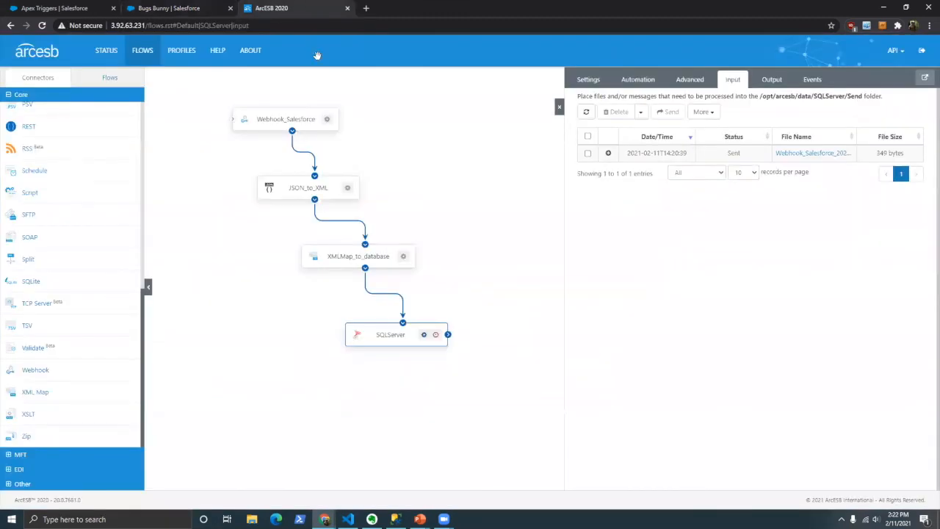
{"action": "left_click", "coordinate": [307, 120]}
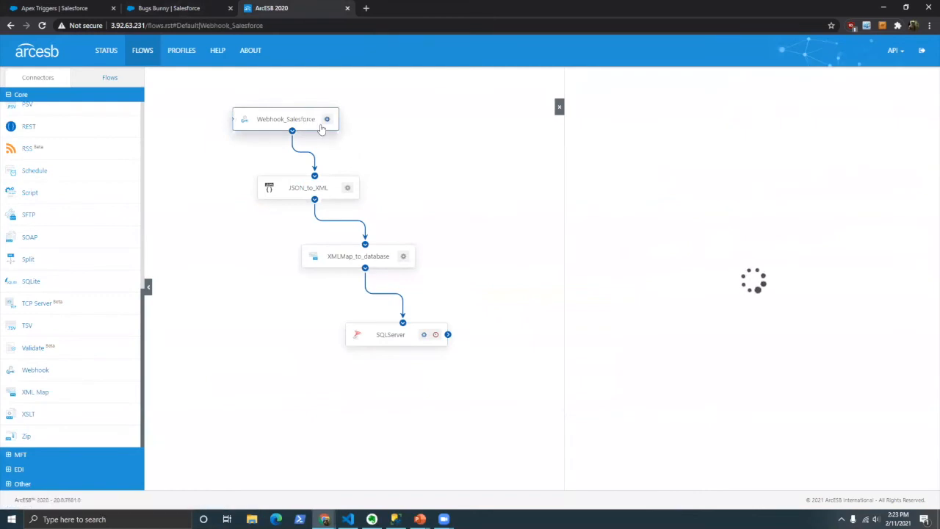
{"action": "left_click", "coordinate": [743, 80]}
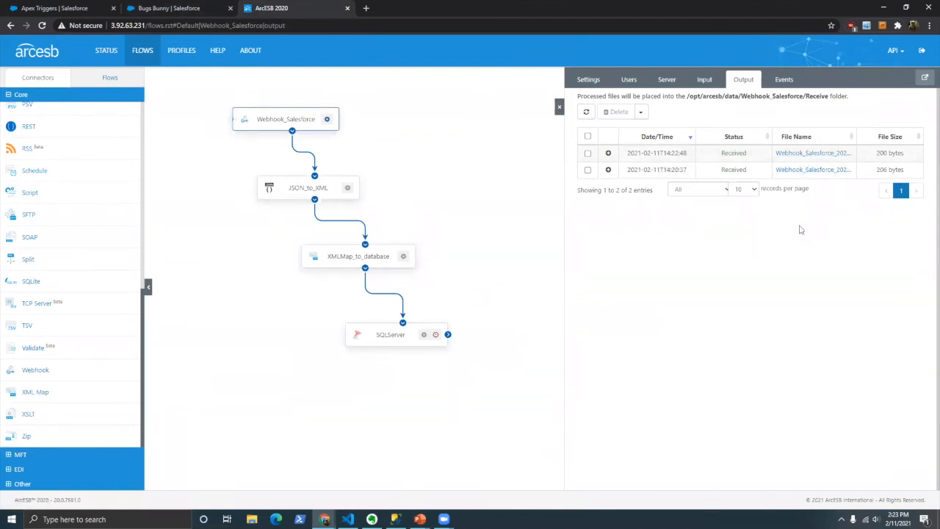
{"action": "left_click", "coordinate": [399, 347]}
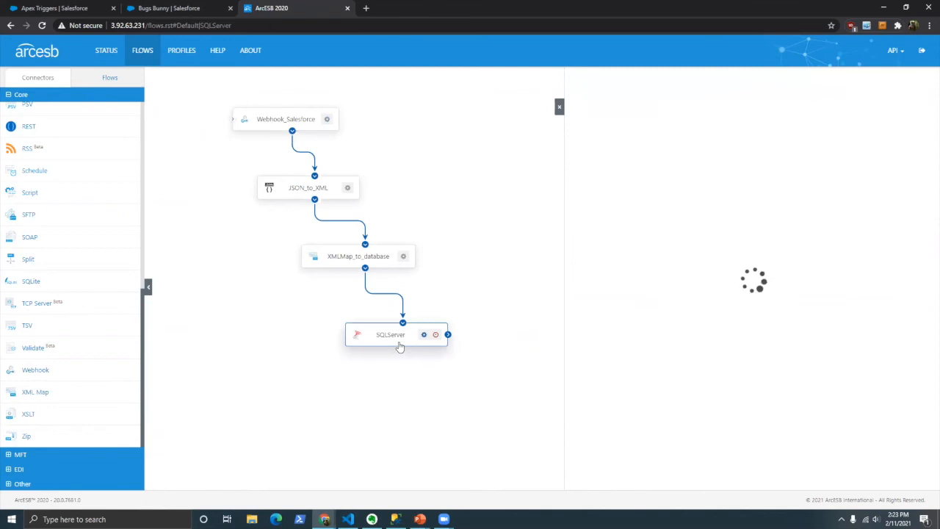
{"action": "left_click", "coordinate": [738, 81]}
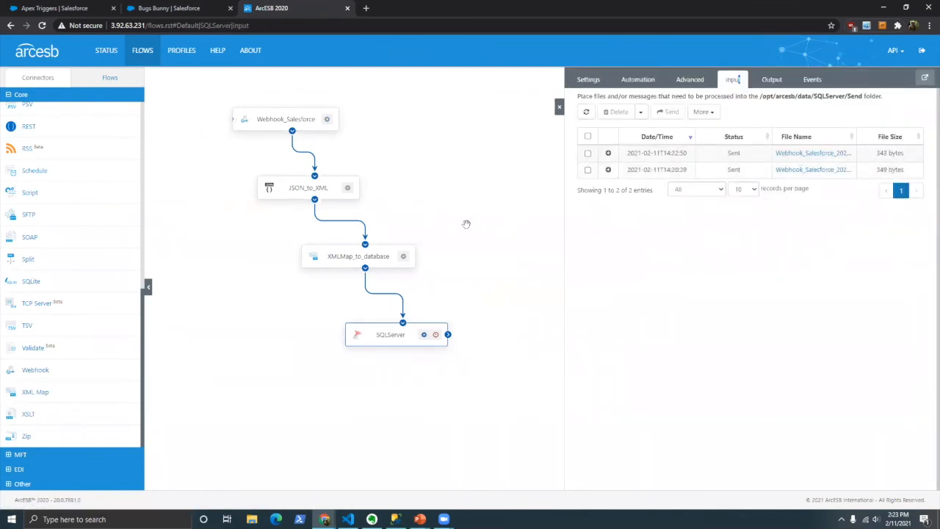
Step: Switch to SQL Server Management Studio and rerun the query selecting all rows from dbo.Leads
{"action": "key", "text": "alt+Tab"}
{"action": "left_click", "coordinate": [363, 214]}
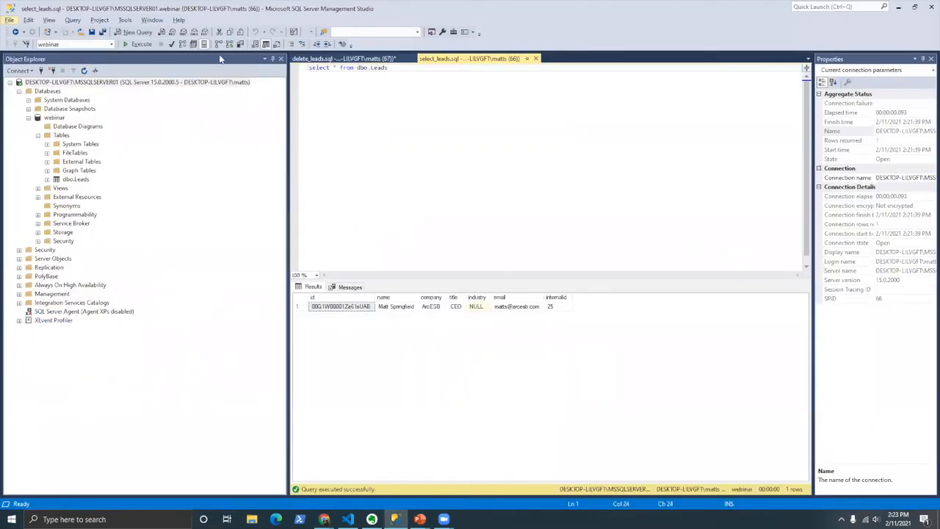
{"action": "left_click", "coordinate": [344, 122]}
{"action": "left_click", "coordinate": [136, 45]}
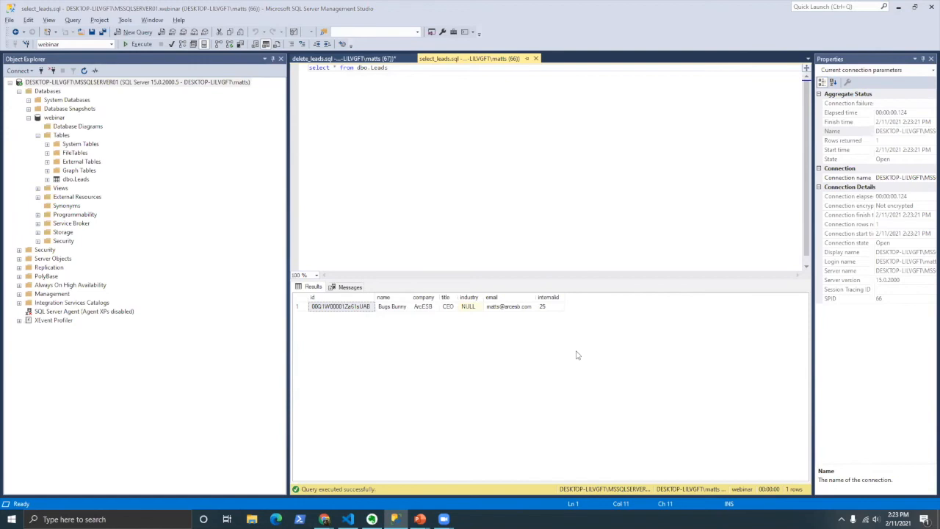
Step: Return to the ArcESB flow and close the SQLServer connector's configuration to show the full workspace
{"action": "key", "text": "alt+Tab"}
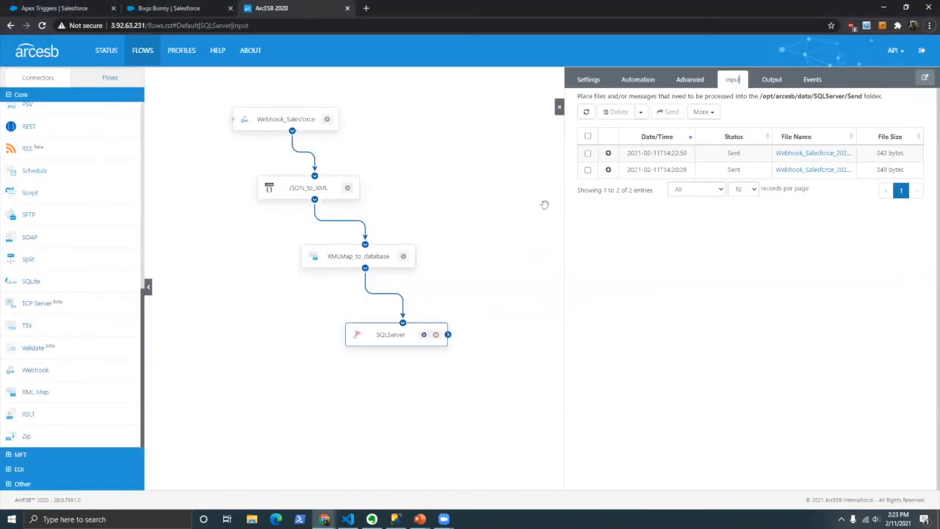
{"action": "left_click", "coordinate": [559, 106]}
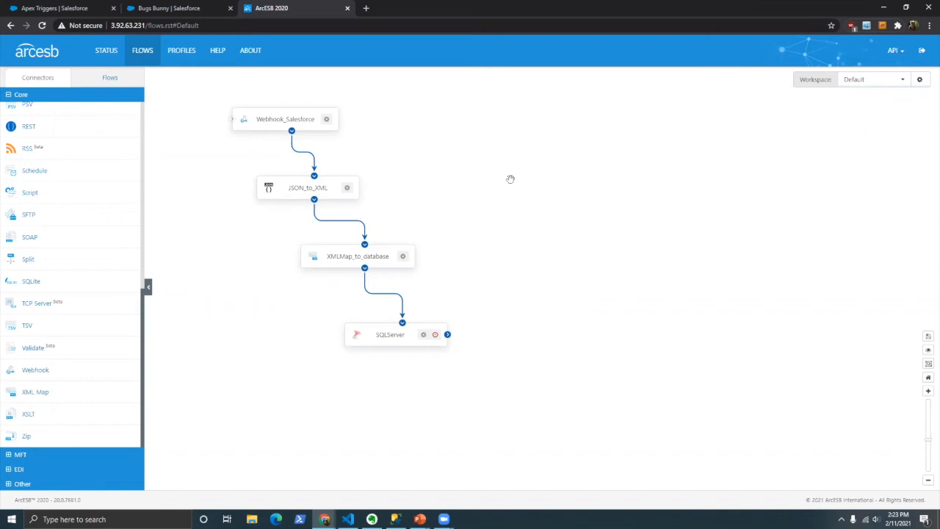
{"action": "key", "text": "alt+Tab"}
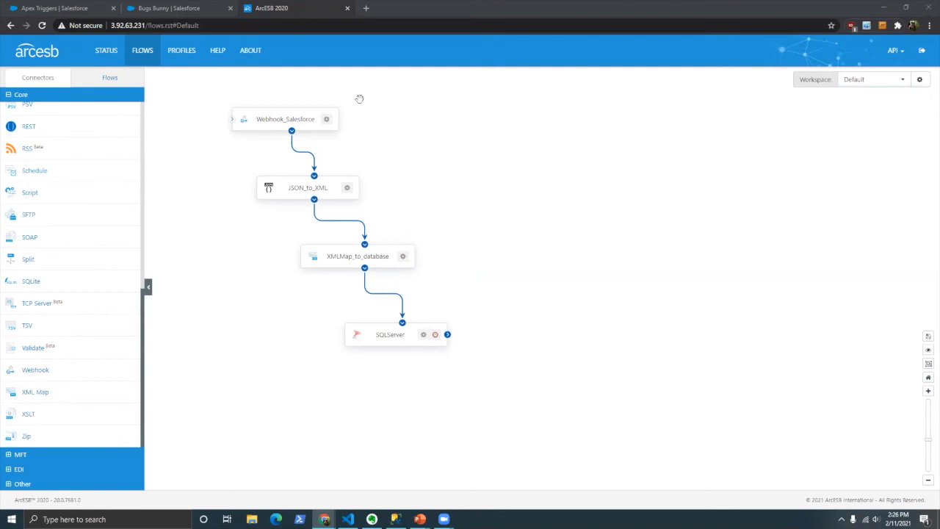
{"action": "left_click", "coordinate": [579, 203]}
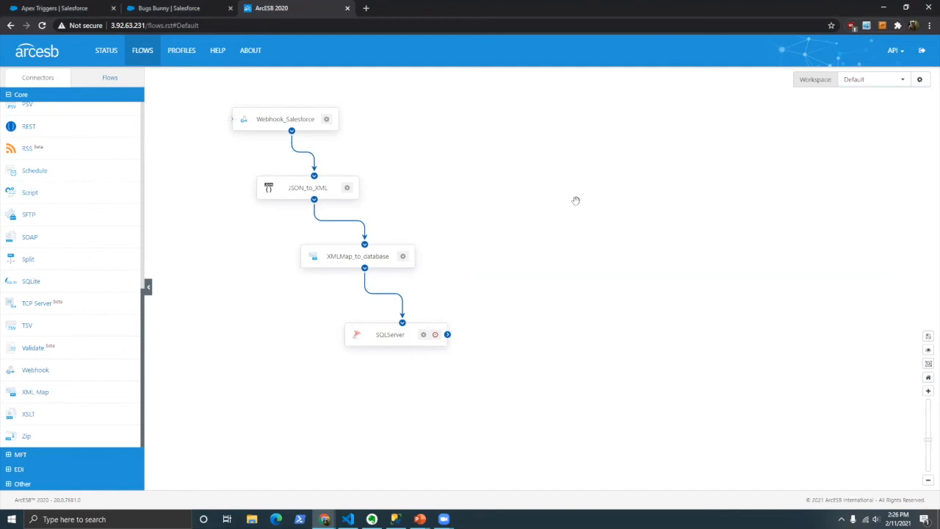
Step: Shift XMLMap_to_database slightly and add an XML Map connector with the ID XMLMap_to_CSV beside JSON_to_XML
{"action": "mouse_move", "coordinate": [376, 261]}
{"action": "left_mouse_down"}
{"action": "mouse_move", "coordinate": [342, 231]}
{"action": "mouse_move", "coordinate": [366, 266]}
{"action": "left_mouse_up"}
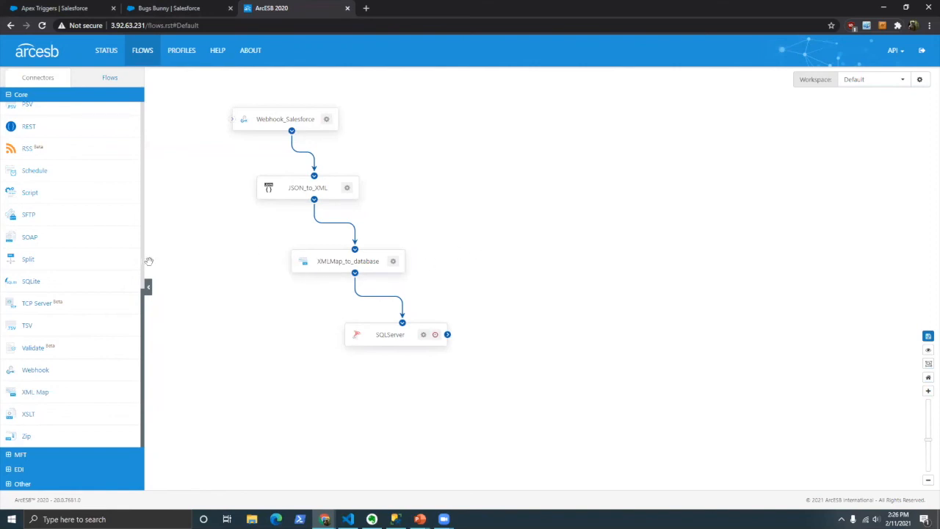
{"action": "left_click_drag", "start_coordinate": [64, 399], "coordinate": [458, 166]}
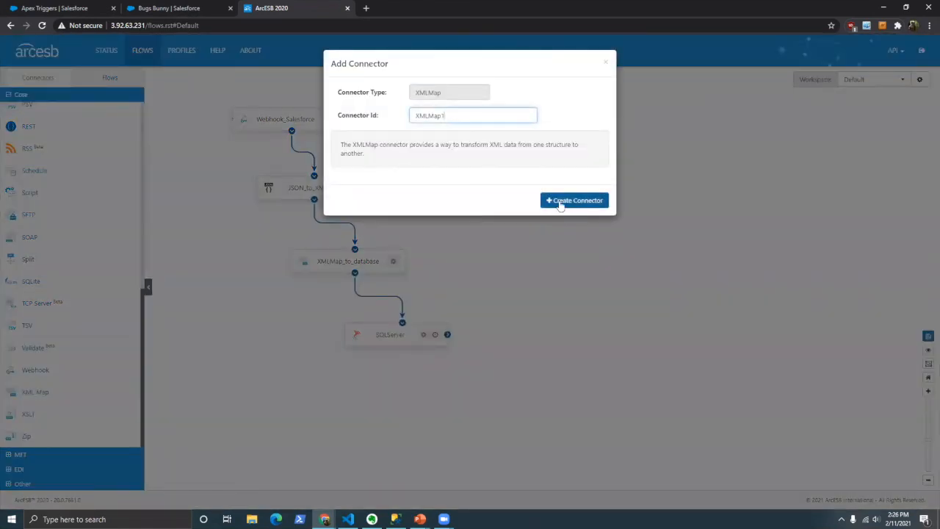
{"action": "type", "text": "_to_CSV"}
{"action": "left_click", "coordinate": [560, 200]}
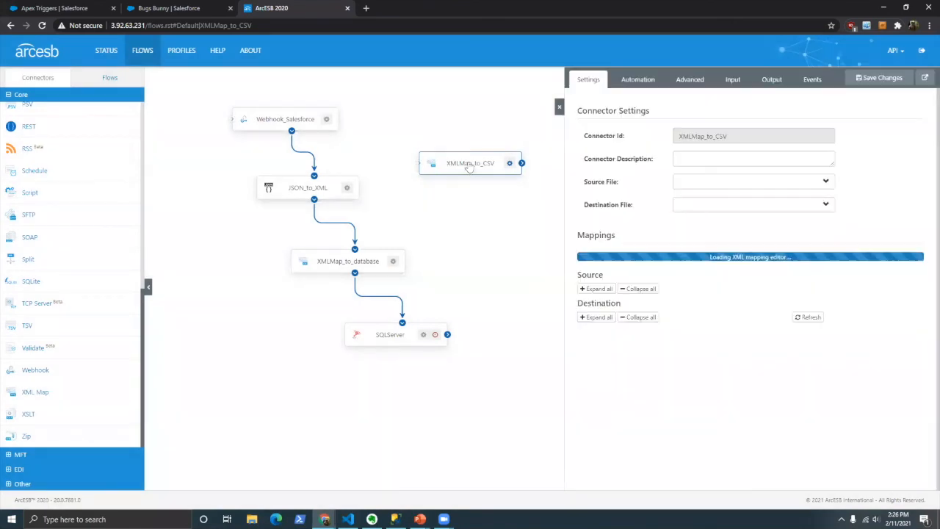
{"action": "left_click_drag", "start_coordinate": [469, 167], "coordinate": [468, 187]}
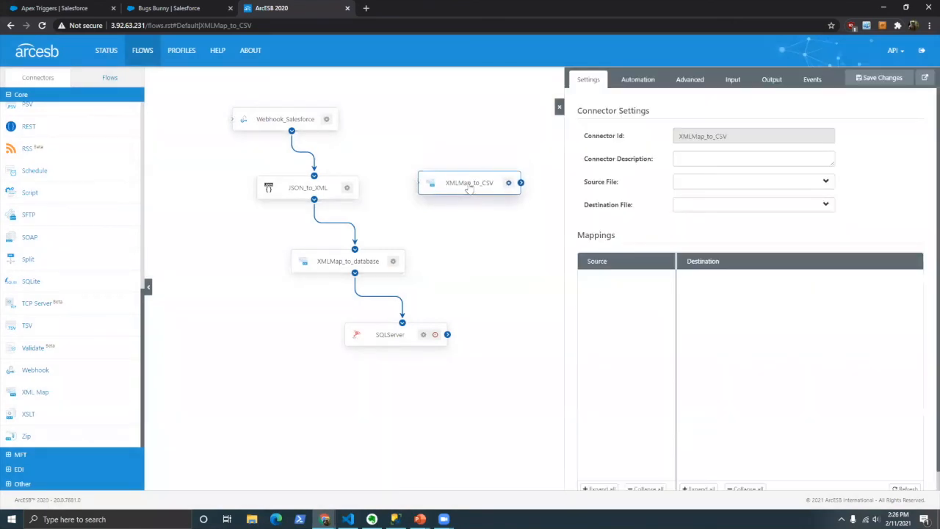
{"action": "left_click", "coordinate": [559, 107]}
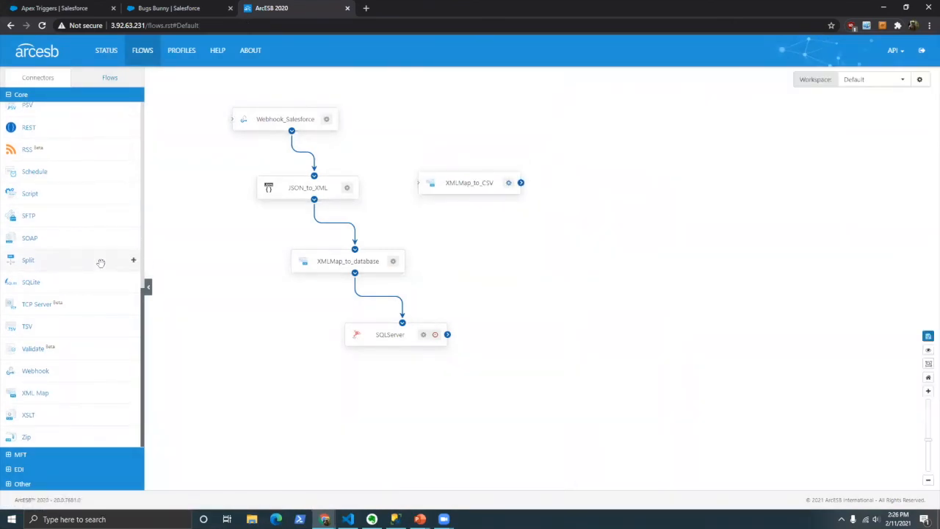
Step: Add a CSV connector with the ID CSV below XMLMap_to_CSV and connect XMLMap_to_CSV's output to it
{"action": "scroll", "coordinate": [102, 263], "scroll_direction": "up", "scroll_amount": 5}
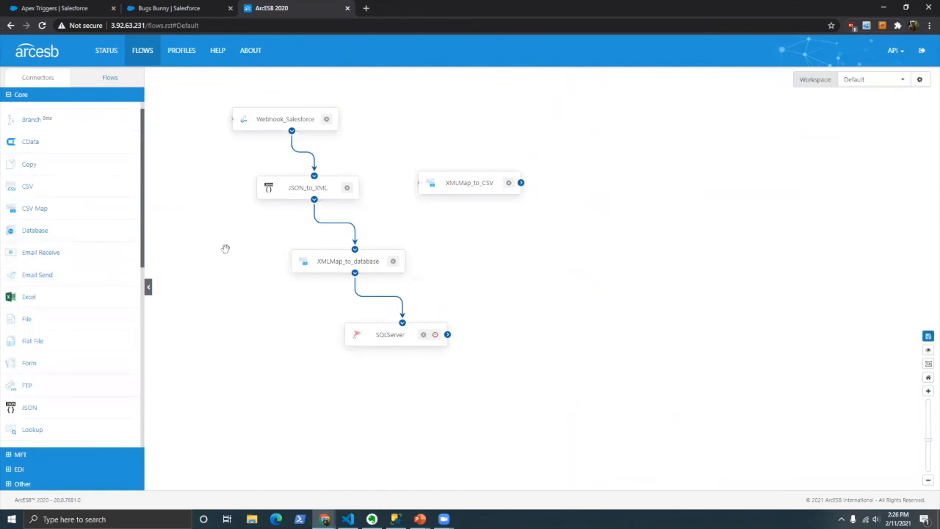
{"action": "left_click_drag", "start_coordinate": [54, 185], "coordinate": [514, 235]}
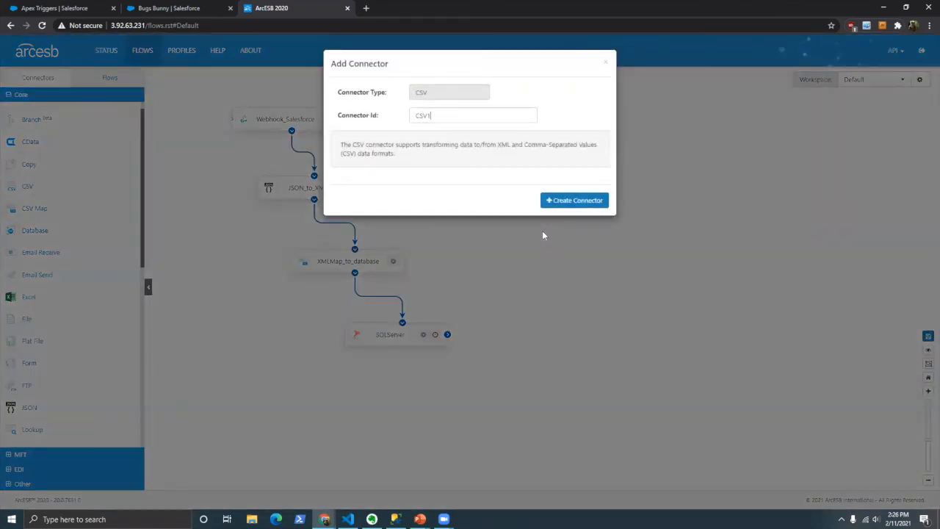
{"action": "key", "text": "Return"}
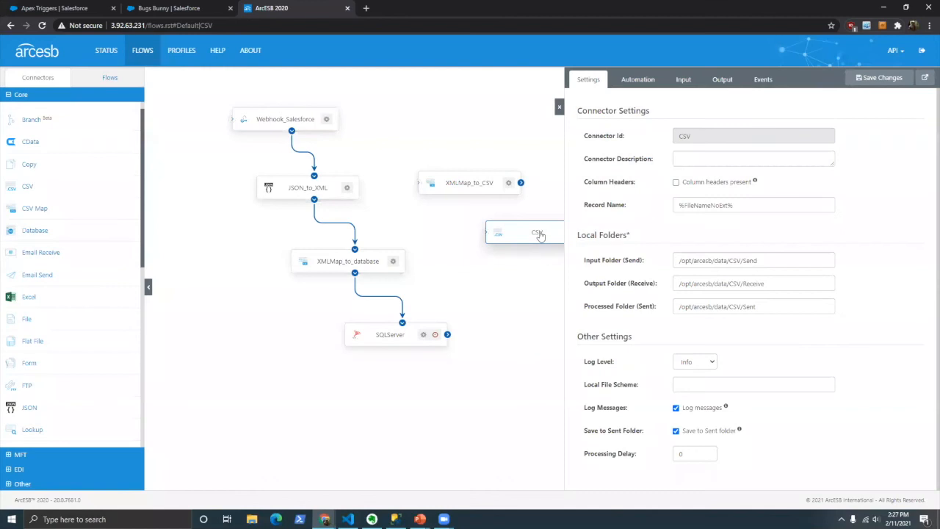
{"action": "left_click_drag", "start_coordinate": [520, 183], "coordinate": [519, 242]}
{"action": "left_click", "coordinate": [559, 107]}
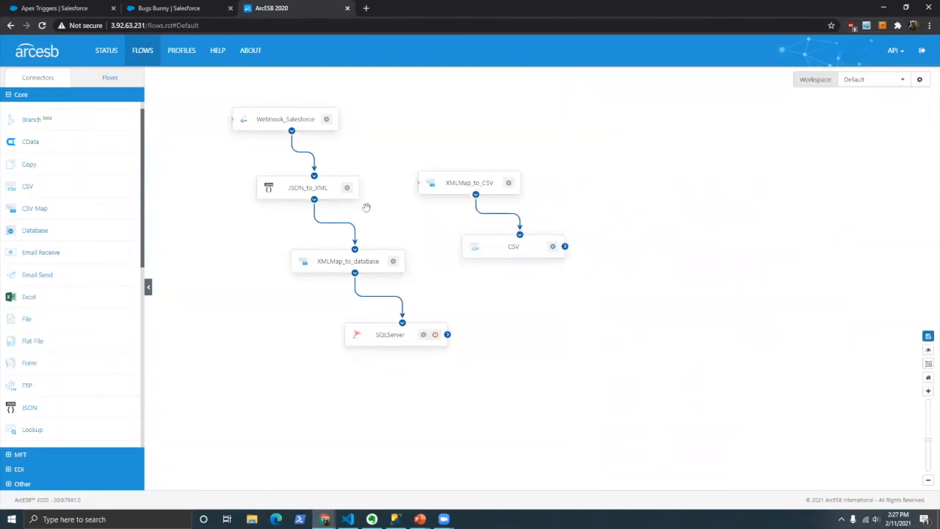
Step: Reroute JSON_to_XML's output from XMLMap_to_database to XMLMap_to_CSV and save the flow
{"action": "left_click_drag", "start_coordinate": [355, 251], "coordinate": [464, 188]}
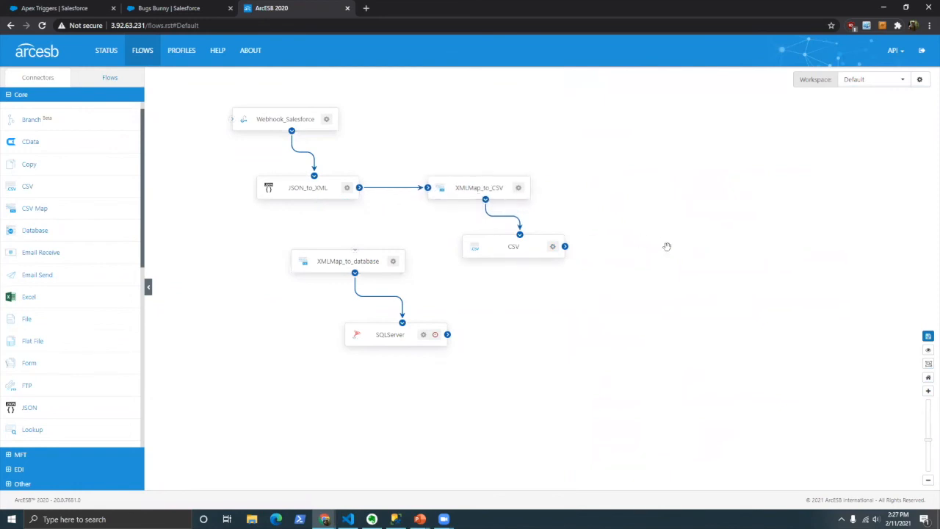
{"action": "left_click", "coordinate": [927, 336]}
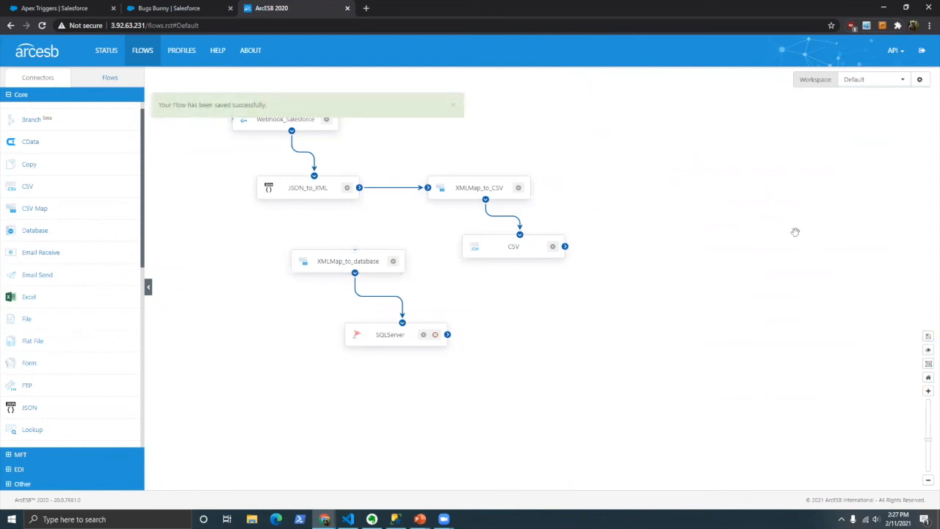
{"action": "left_click", "coordinate": [452, 106]}
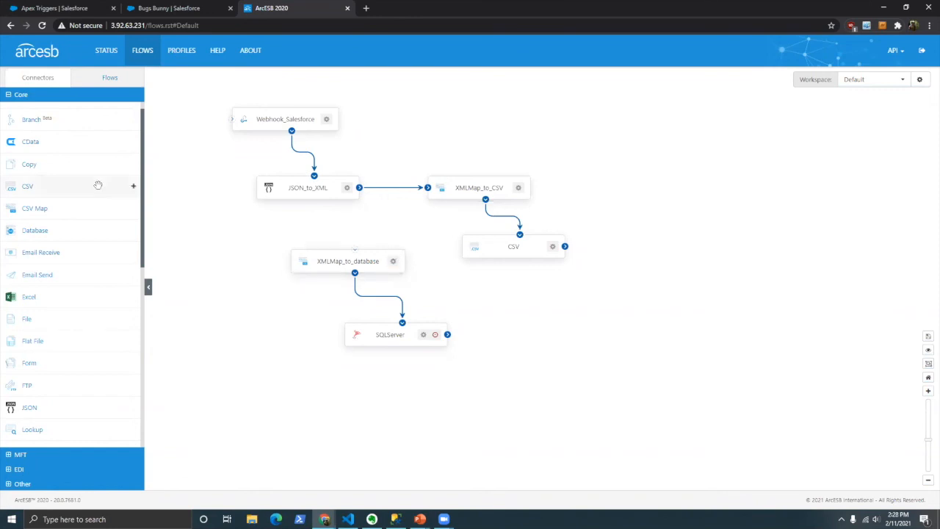
Step: Add a Copy connector with the default ID and position it between JSON_to_XML and XMLMap_to_database
{"action": "scroll", "coordinate": [106, 206], "scroll_direction": "up", "scroll_amount": 1}
{"action": "left_click_drag", "start_coordinate": [69, 181], "coordinate": [376, 221]}
{"action": "left_click", "coordinate": [566, 193]}
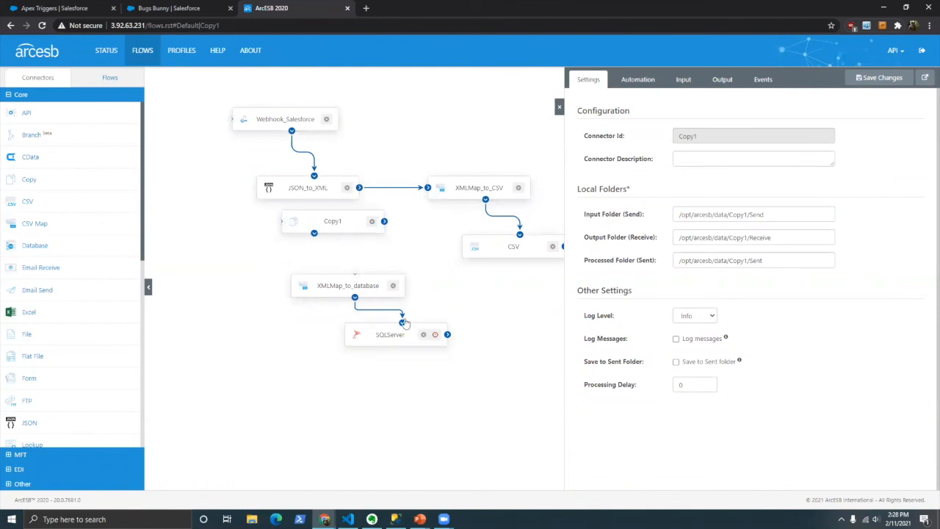
{"action": "left_click_drag", "start_coordinate": [348, 227], "coordinate": [350, 248]}
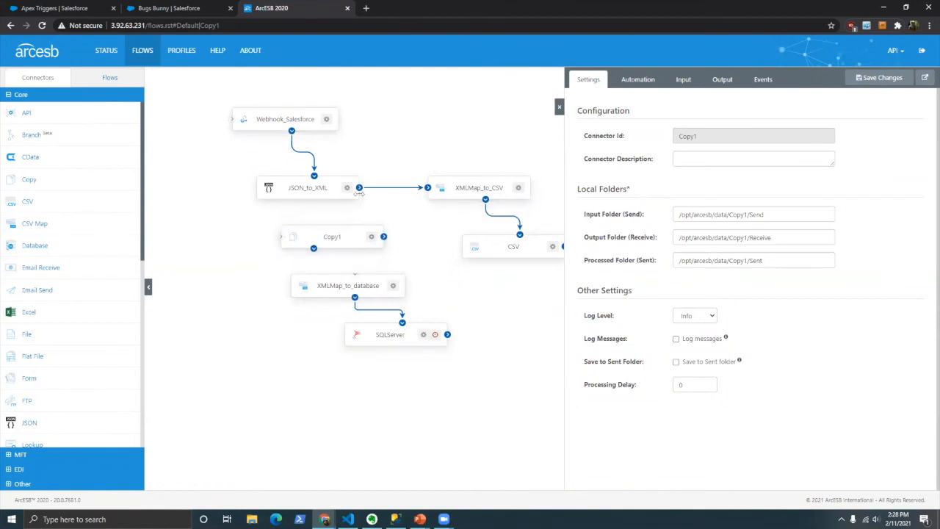
Step: Route JSON_to_XML through the Copy connector to both XMLMap_to_CSV and XMLMap_to_database, then slightly reposition JSON_to_XML and CSV
{"action": "mouse_move", "coordinate": [427, 187]}
{"action": "left_mouse_down"}
{"action": "mouse_move", "coordinate": [339, 234]}
{"action": "mouse_move", "coordinate": [427, 187]}
{"action": "left_mouse_up"}
{"action": "left_click_drag", "start_coordinate": [313, 249], "coordinate": [355, 272]}
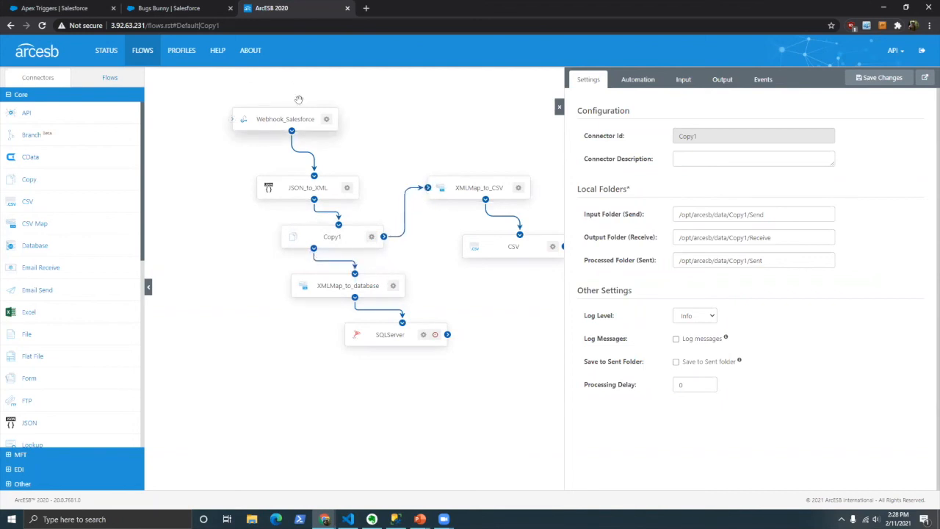
{"action": "left_click_drag", "start_coordinate": [296, 194], "coordinate": [290, 189]}
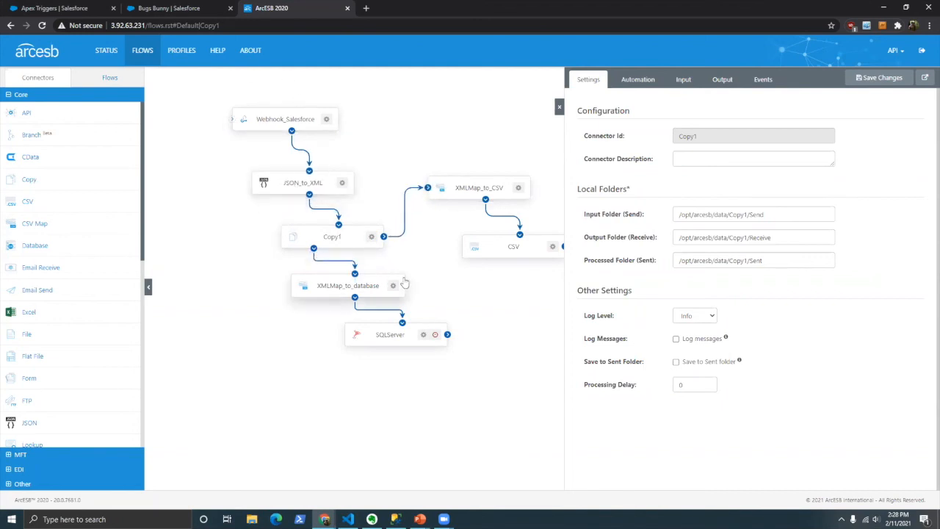
{"action": "left_click_drag", "start_coordinate": [493, 250], "coordinate": [487, 244]}
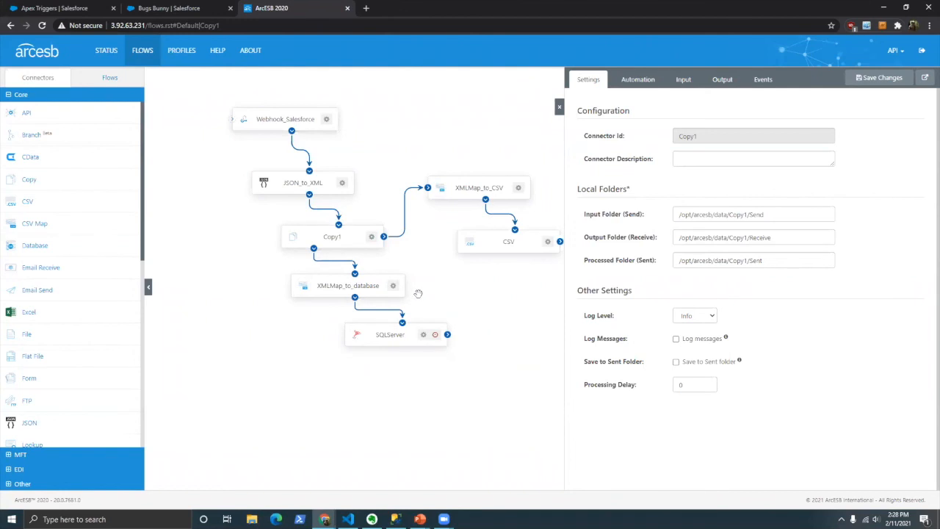
Step: Add a Branch connector with the default ID and place it in the empty area below SQLServer
{"action": "left_click", "coordinate": [559, 107]}
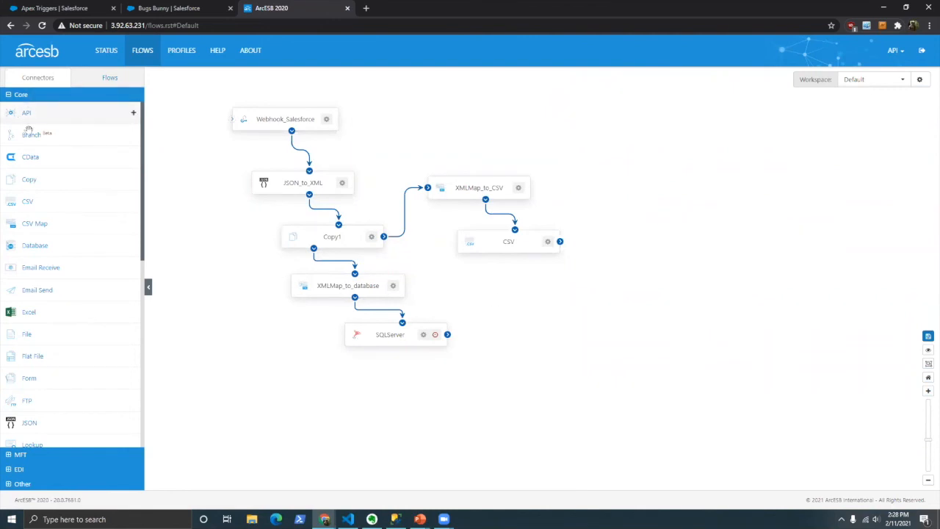
{"action": "left_click_drag", "start_coordinate": [33, 134], "coordinate": [433, 143]}
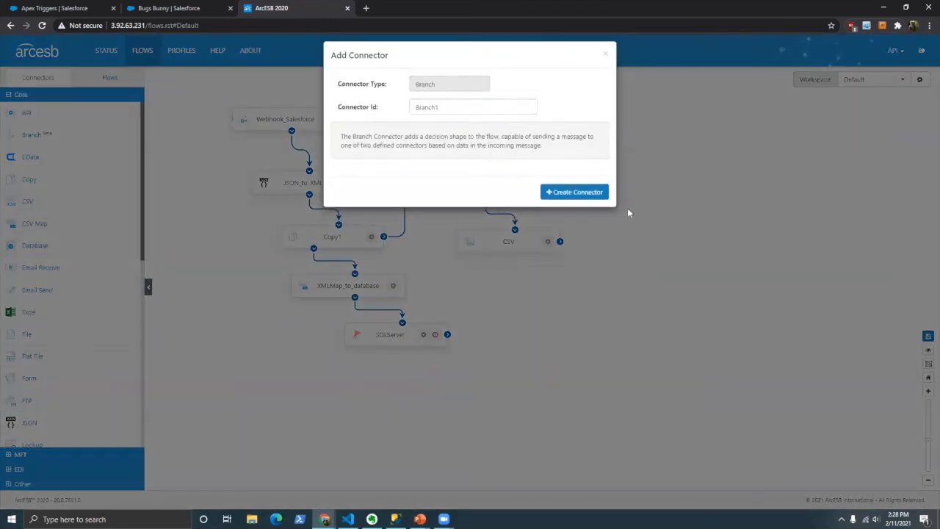
{"action": "left_click", "coordinate": [597, 202]}
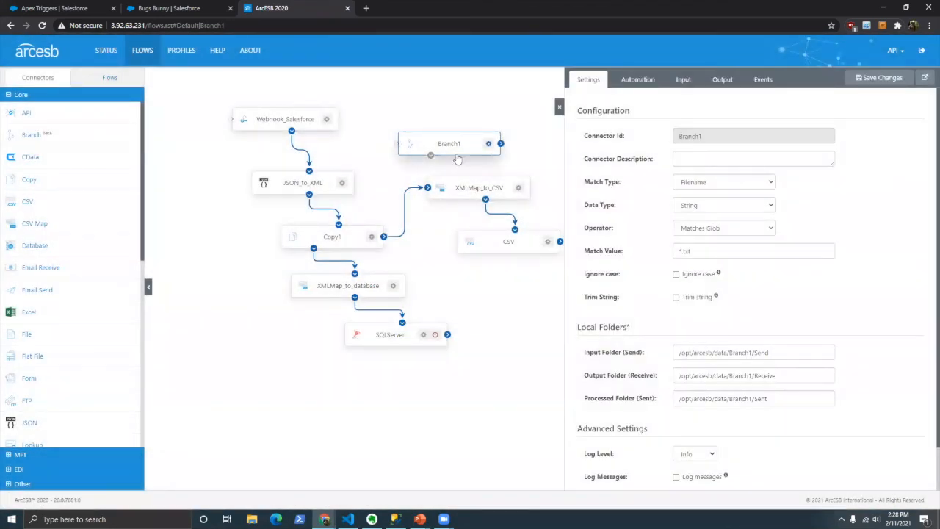
{"action": "left_click_drag", "start_coordinate": [457, 147], "coordinate": [318, 392]}
Step: Look through the available Core connector types from API to XSLT
{"action": "scroll", "coordinate": [110, 238], "scroll_direction": "down", "scroll_amount": 3}
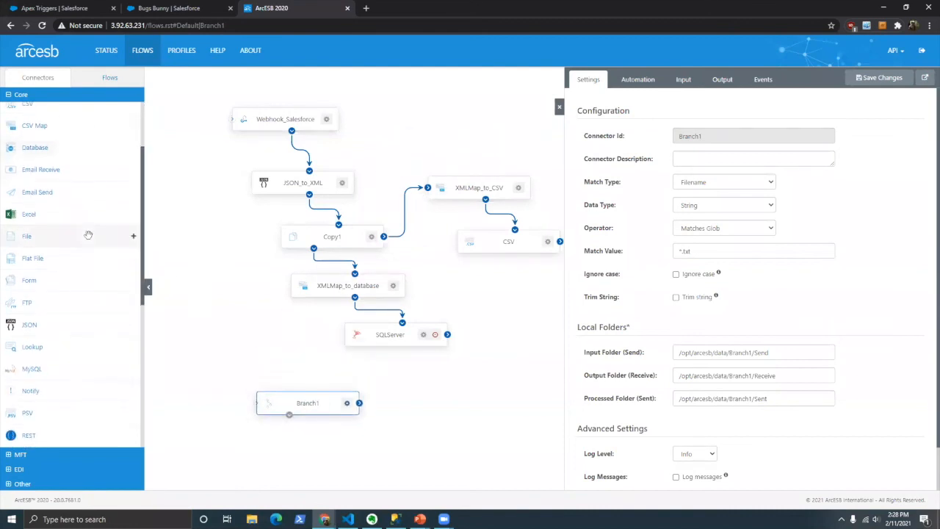
{"action": "scroll", "coordinate": [87, 235], "scroll_direction": "down", "scroll_amount": 2}
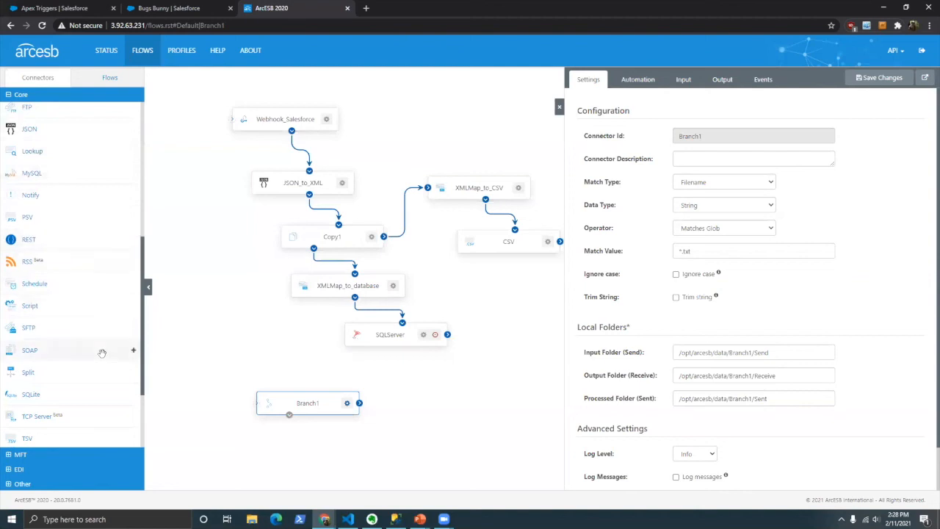
{"action": "scroll", "coordinate": [96, 309], "scroll_direction": "down", "scroll_amount": 2}
{"action": "scroll", "coordinate": [96, 345], "scroll_direction": "down", "scroll_amount": 2}
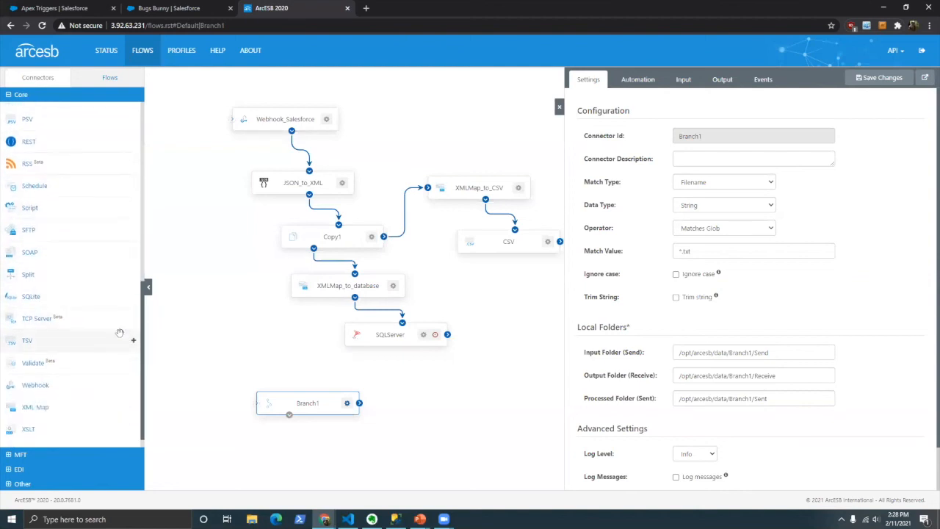
{"action": "scroll", "coordinate": [128, 271], "scroll_direction": "up", "scroll_amount": 5}
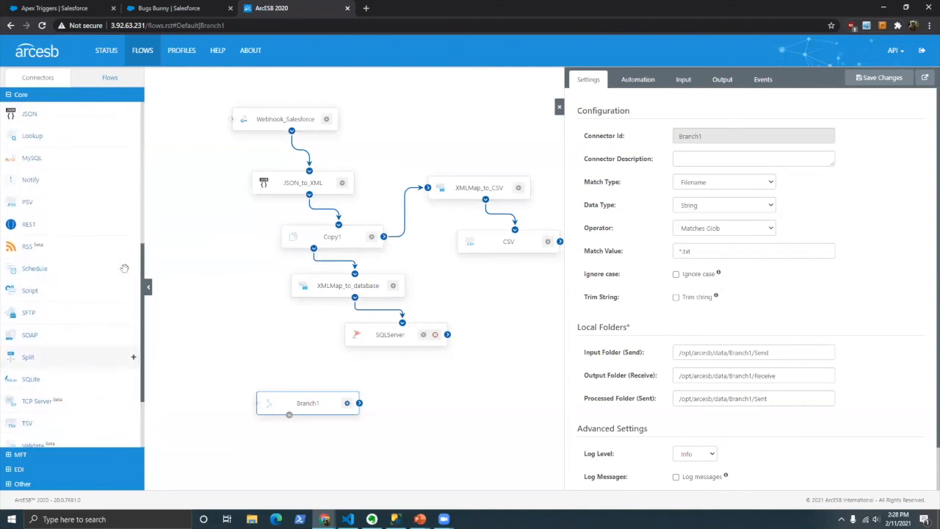
{"action": "scroll", "coordinate": [124, 267], "scroll_direction": "up", "scroll_amount": 2}
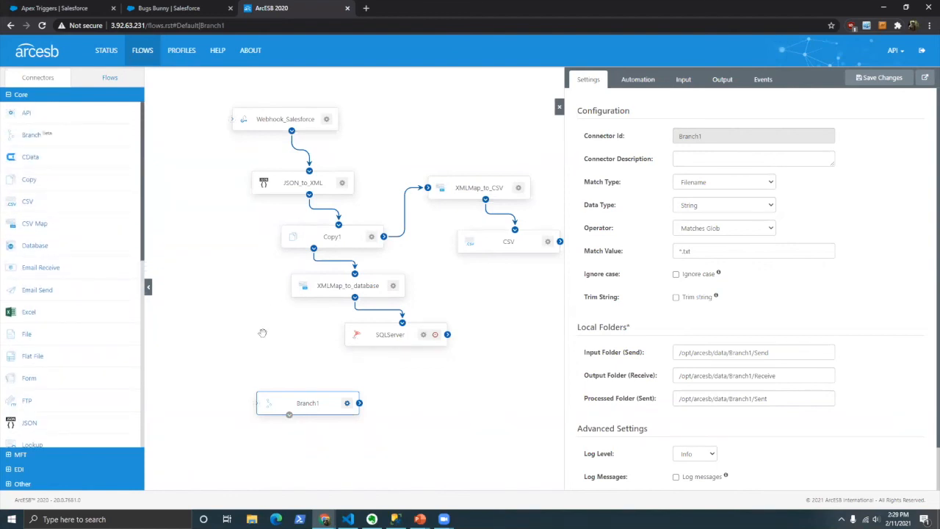
{"action": "left_click", "coordinate": [559, 108]}
{"action": "left_click_drag", "start_coordinate": [519, 360], "coordinate": [543, 376]}
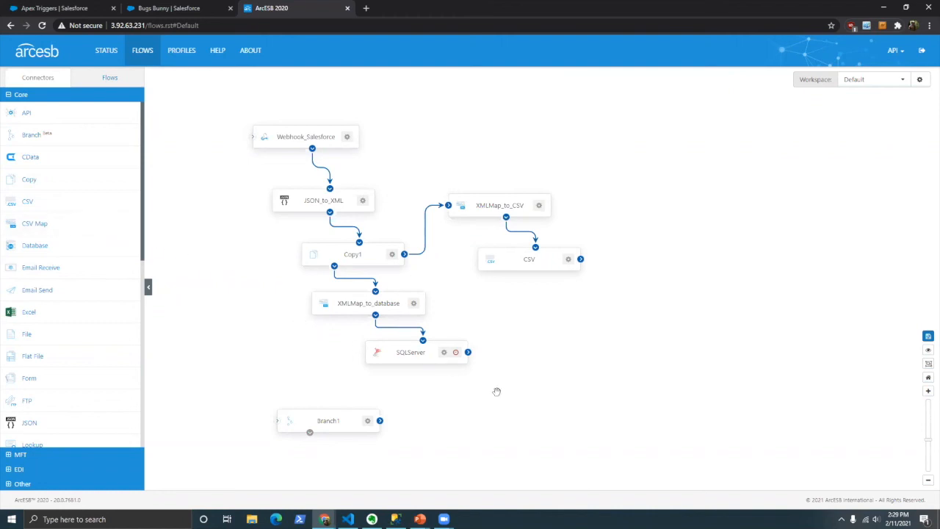
{"action": "left_click_drag", "start_coordinate": [76, 155], "coordinate": [30, 157]}
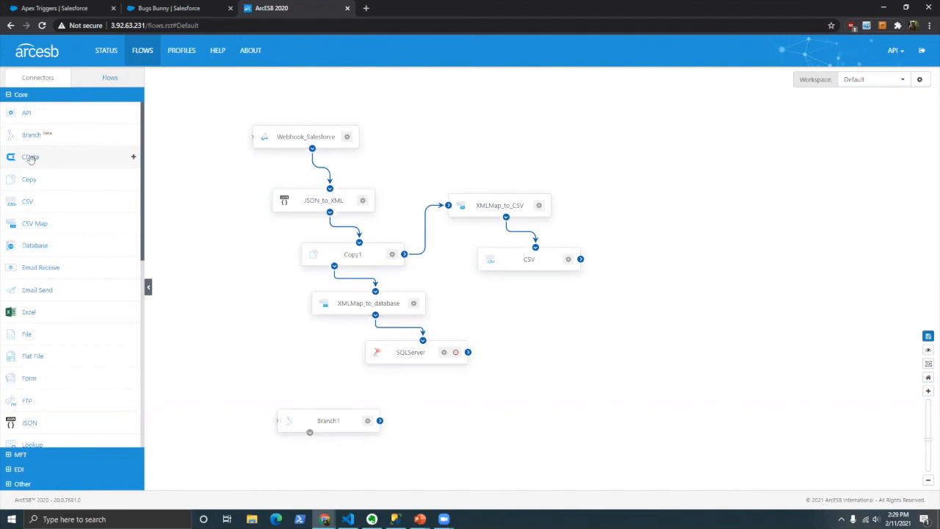
Step: Review the SQLServer connector's connection settings and its input mappings
{"action": "left_click", "coordinate": [407, 355]}
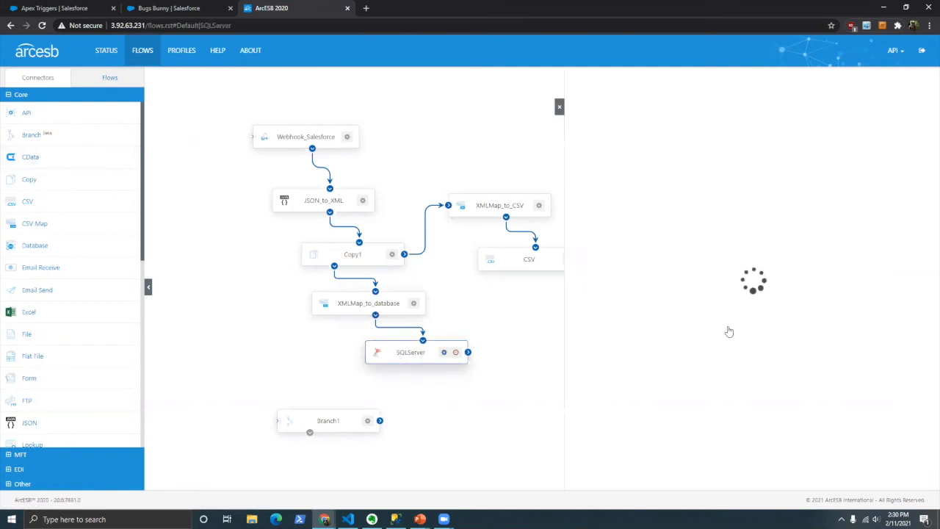
{"action": "scroll", "coordinate": [688, 377], "scroll_direction": "down", "scroll_amount": 1}
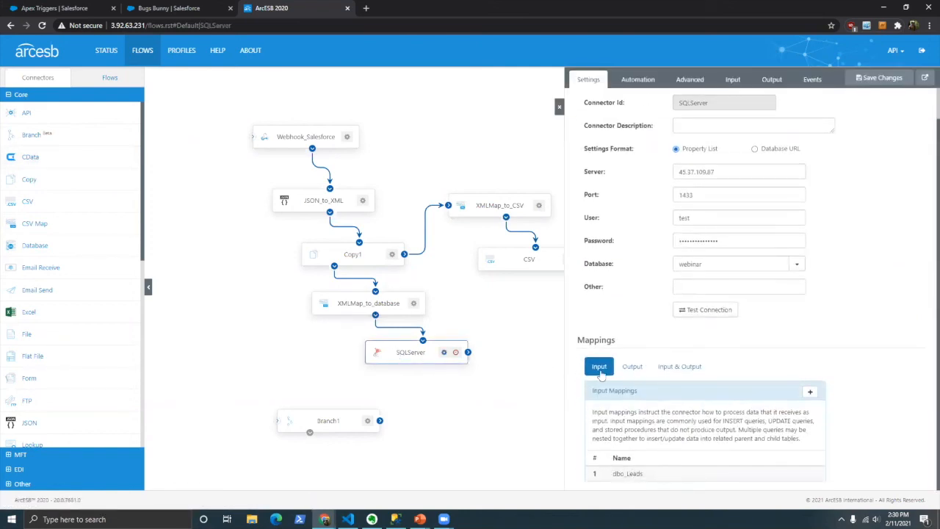
{"action": "mouse_move", "coordinate": [659, 478]}
{"action": "left_click", "coordinate": [559, 111]}
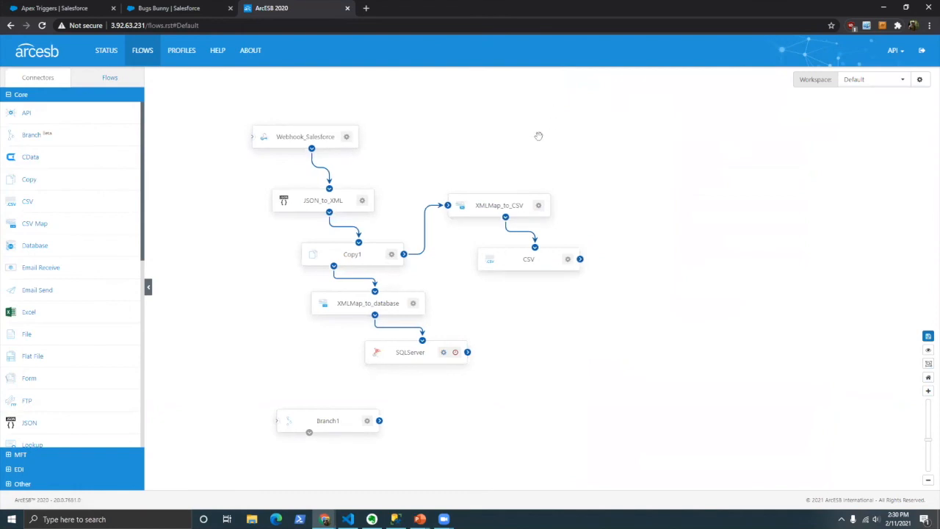
{"action": "scroll", "coordinate": [93, 212], "scroll_direction": "down", "scroll_amount": 3}
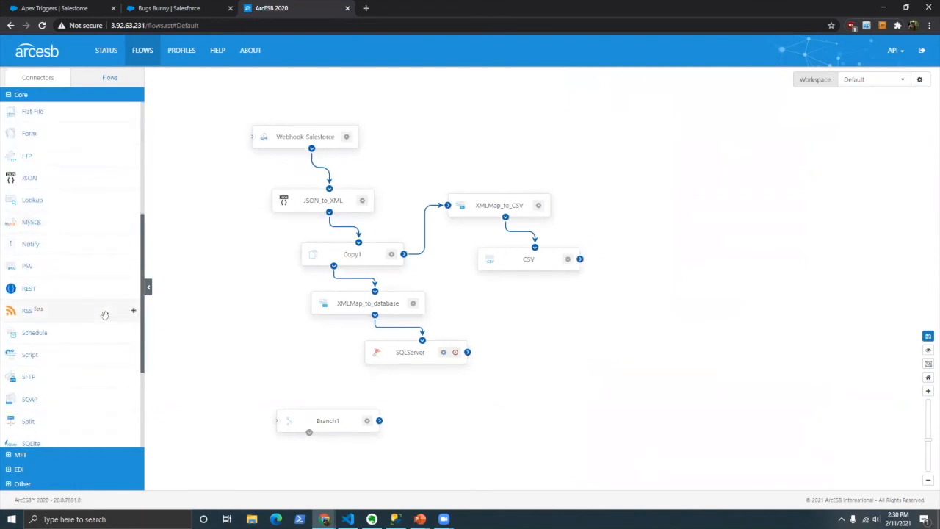
{"action": "left_click_drag", "start_coordinate": [88, 288], "coordinate": [213, 220]}
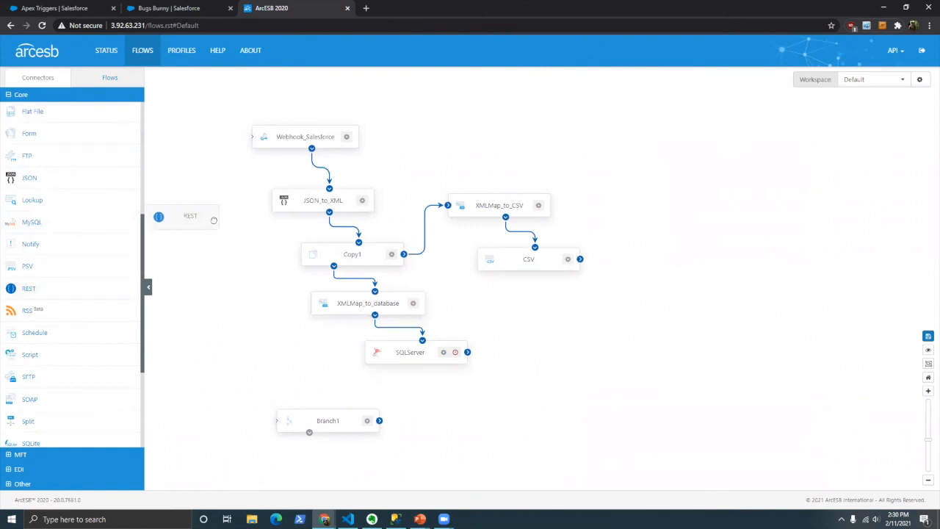
{"action": "left_click_drag", "start_coordinate": [213, 220], "coordinate": [195, 235]}
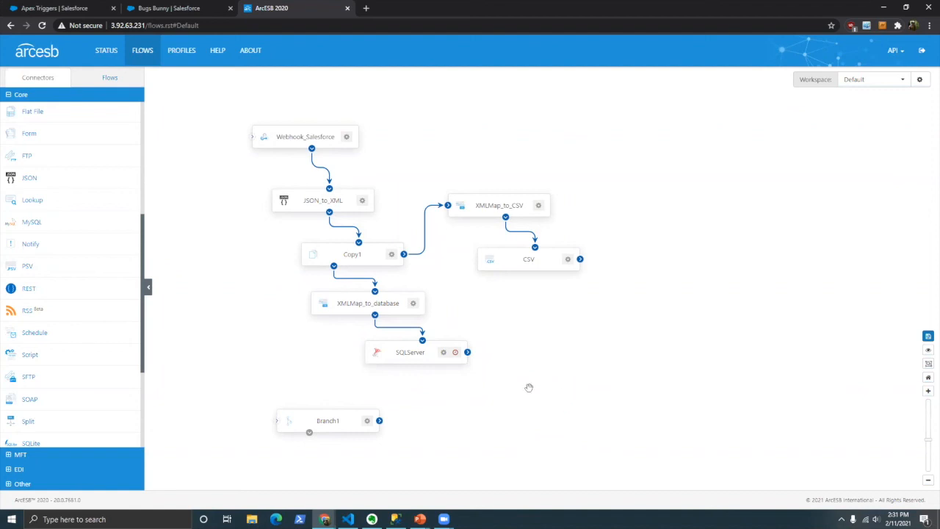
Step: Examine SQLServer's Input, Output and Input & Output mappings, including the blank form for a new stored procedure mapping
{"action": "left_click", "coordinate": [426, 360]}
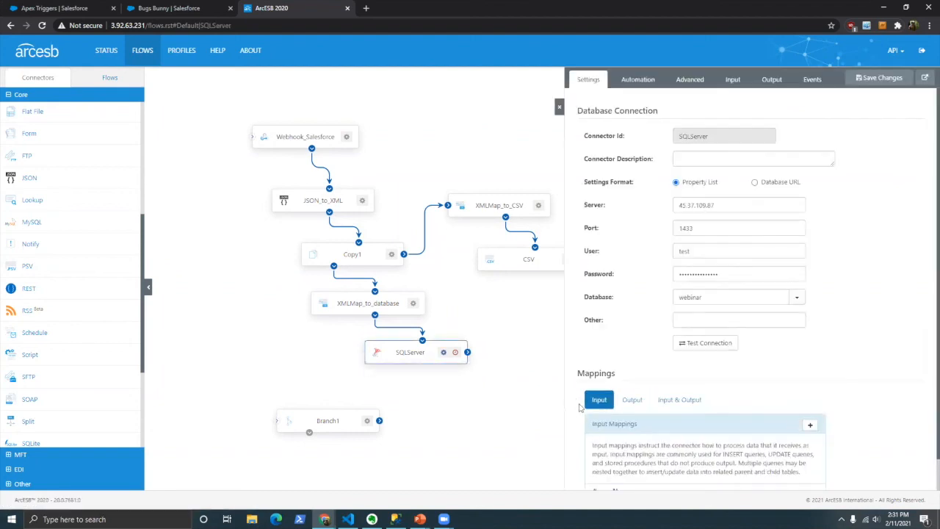
{"action": "scroll", "coordinate": [820, 337], "scroll_direction": "down", "scroll_amount": 1}
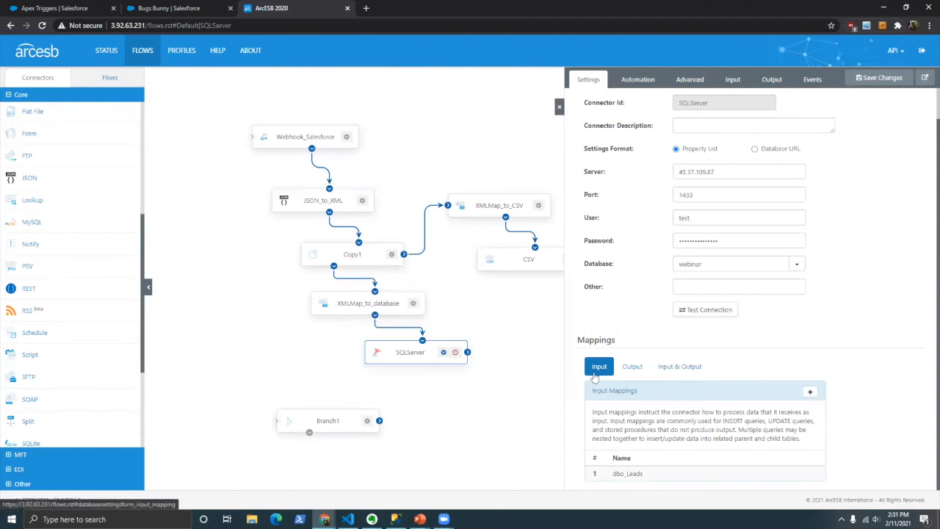
{"action": "left_click", "coordinate": [629, 366]}
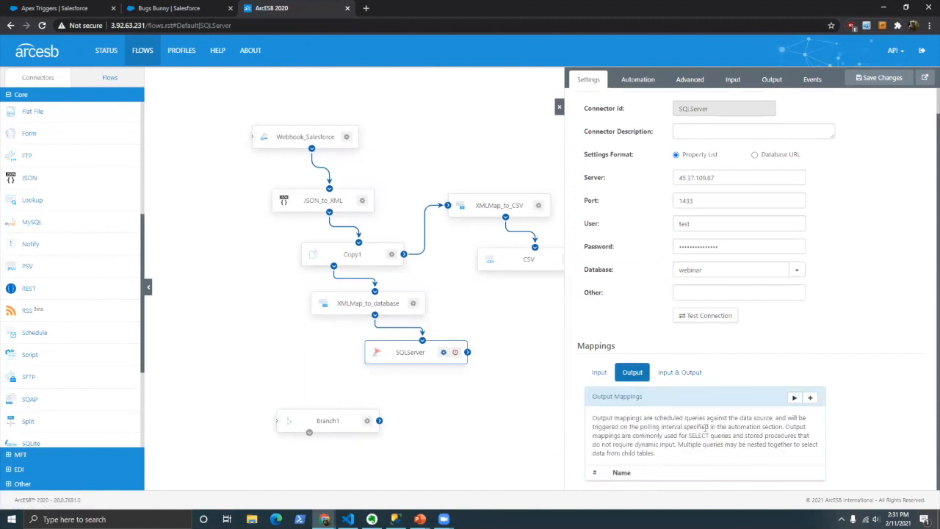
{"action": "left_click", "coordinate": [690, 373]}
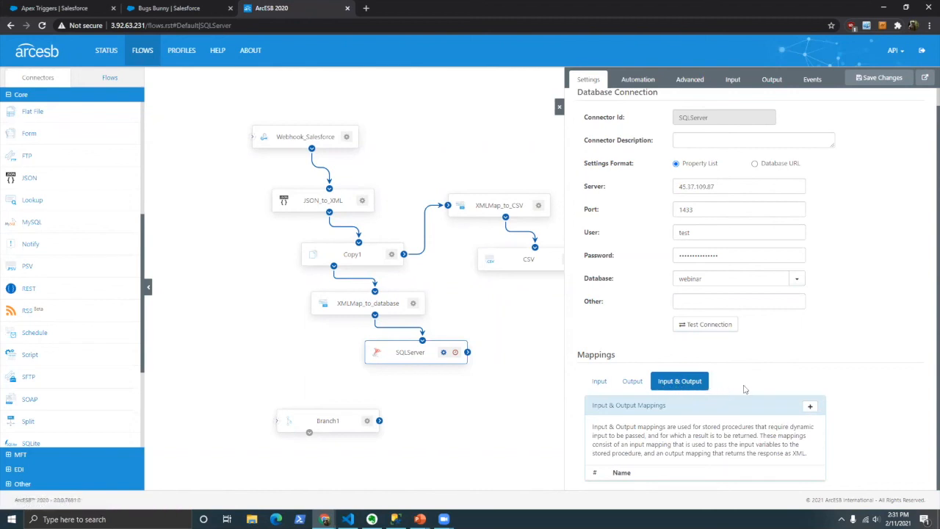
{"action": "left_click", "coordinate": [809, 406]}
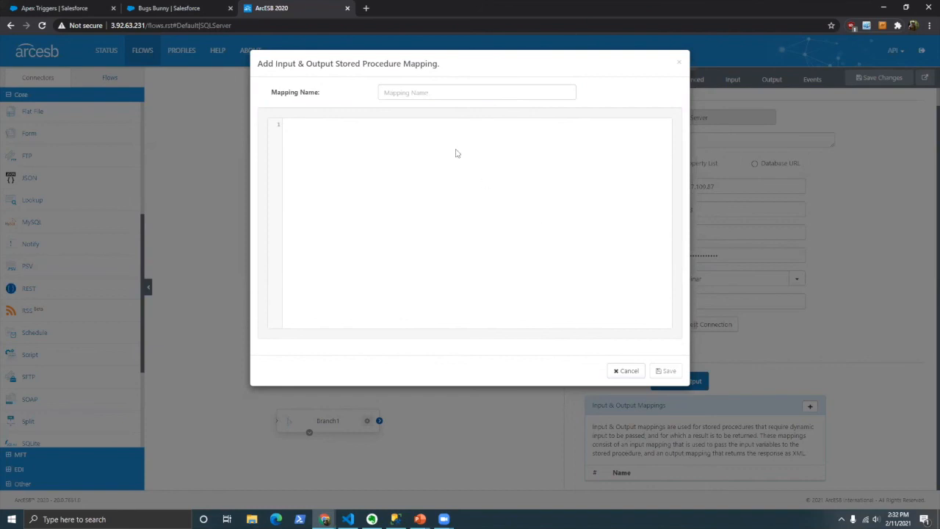
{"action": "left_click", "coordinate": [627, 371]}
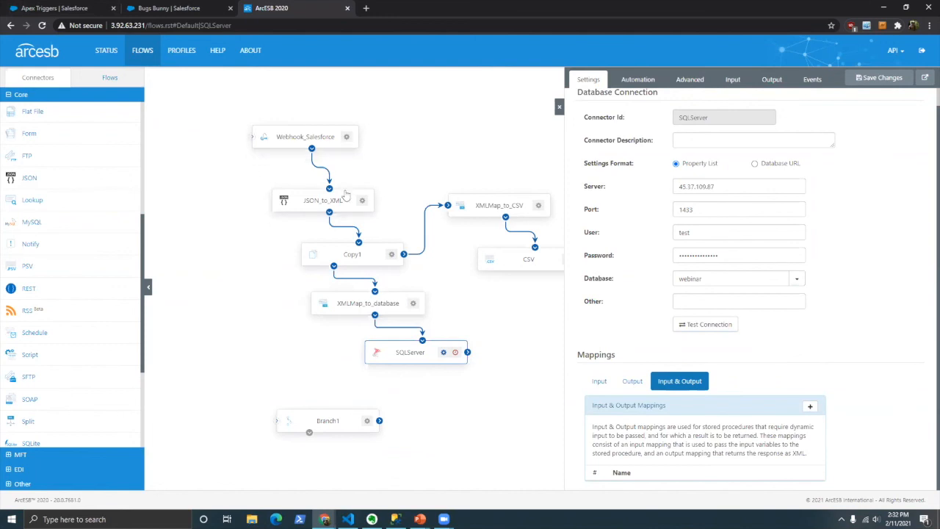
Step: Open the settings of the Webhook_Salesforce connector
{"action": "left_click", "coordinate": [301, 138]}
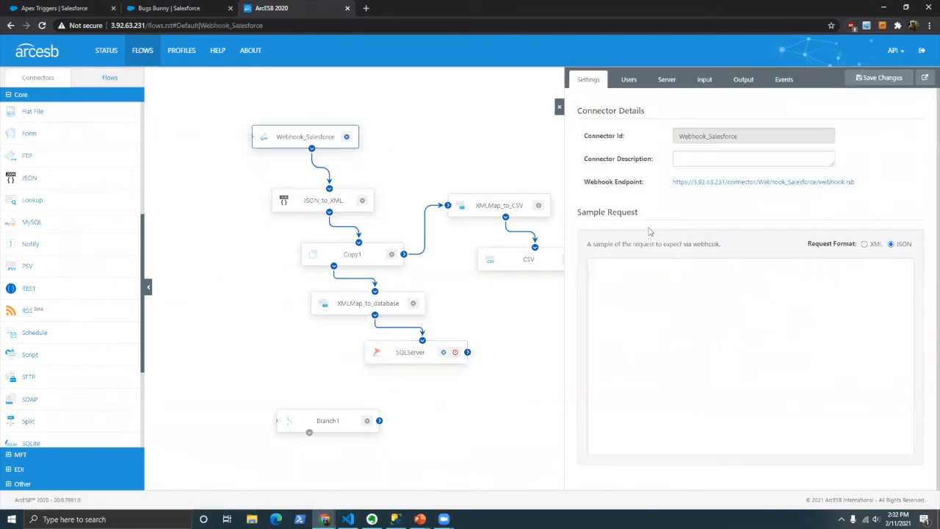